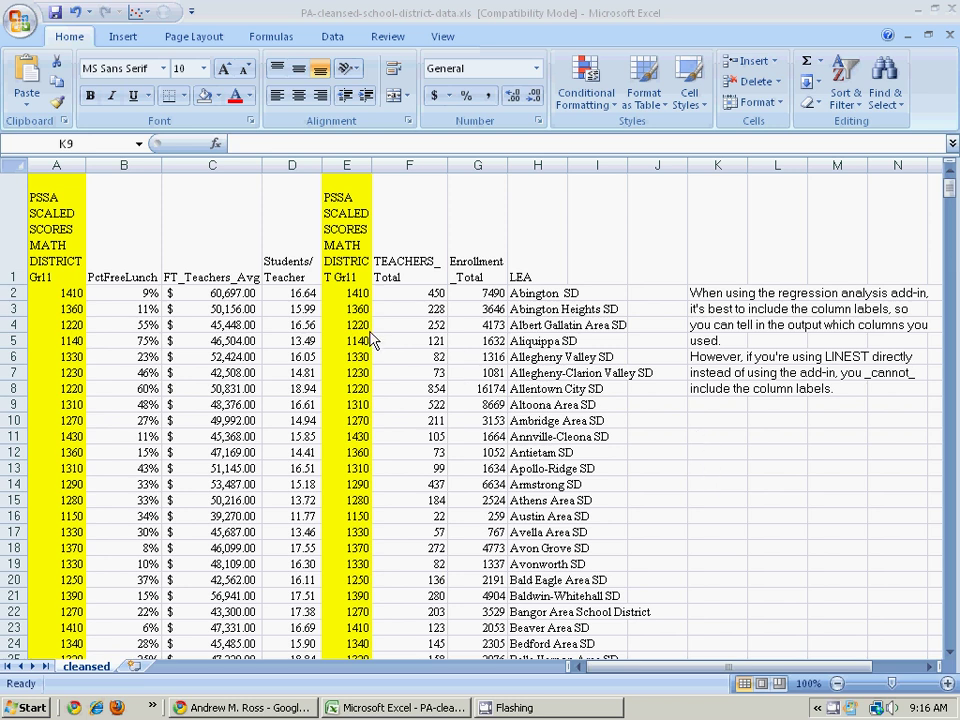
Review the PctFreeLunch, FT_Teachers_Avg and Students/Teacher column headings and the district names in the LEA column
left_click(131, 272)
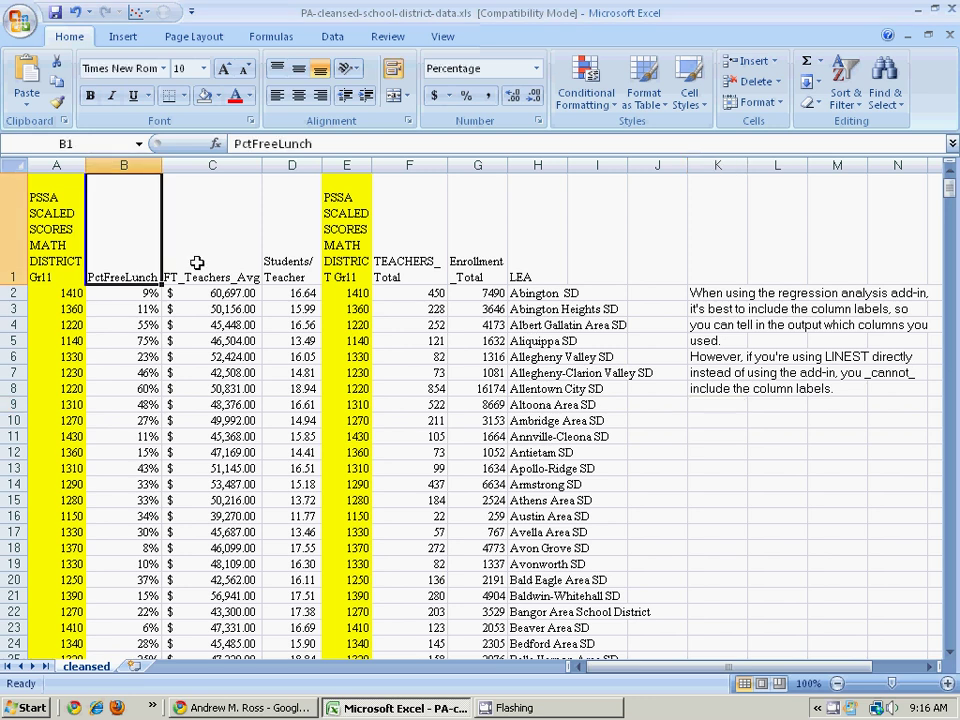
left_click(200, 262)
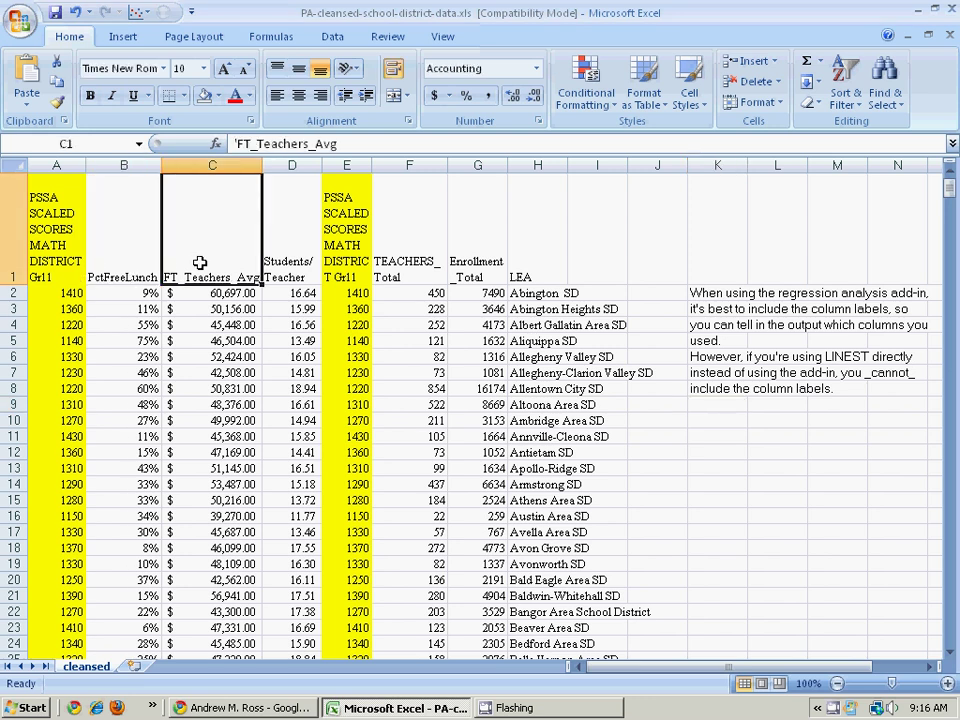
left_click(289, 254)
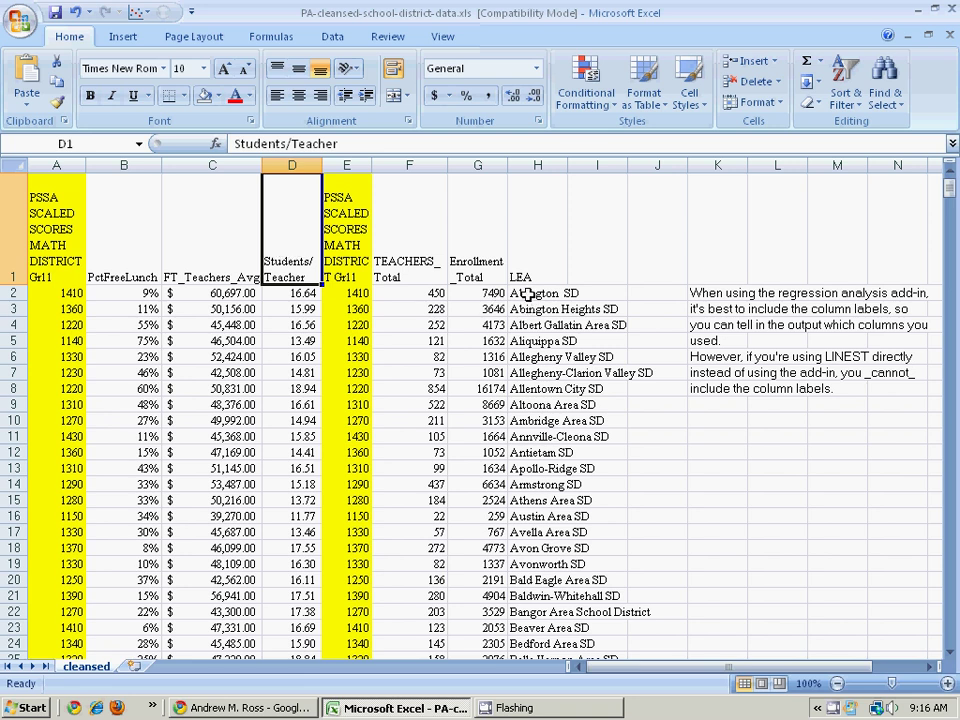
left_click_drag(529, 291, 531, 462)
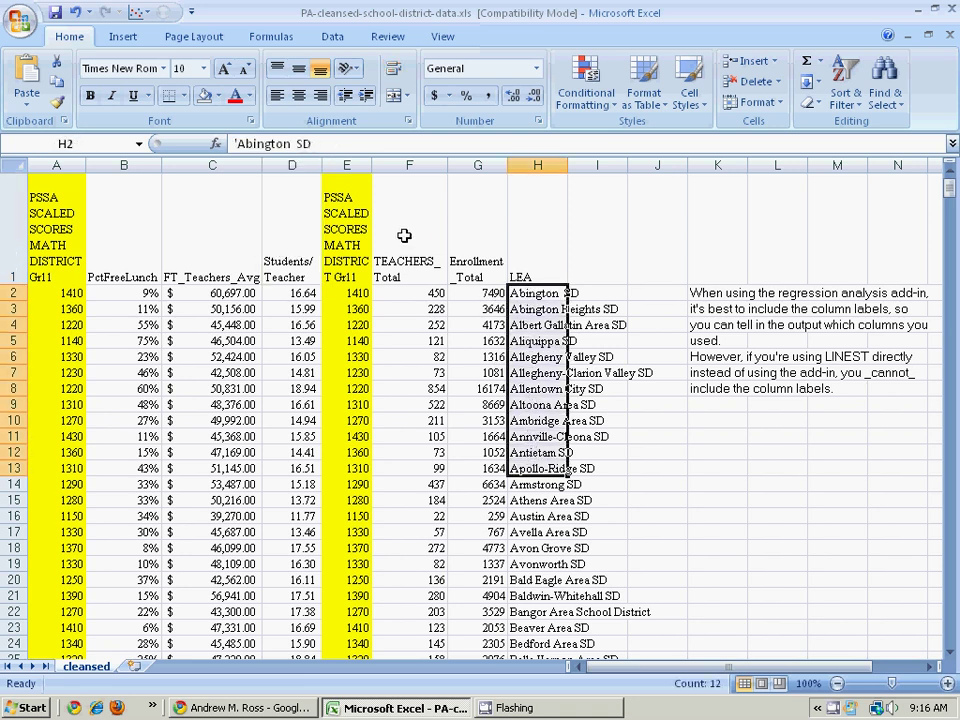
Start the Regression tool from the Data Analysis add-in and move its dialog clear of the data columns
left_click(334, 37)
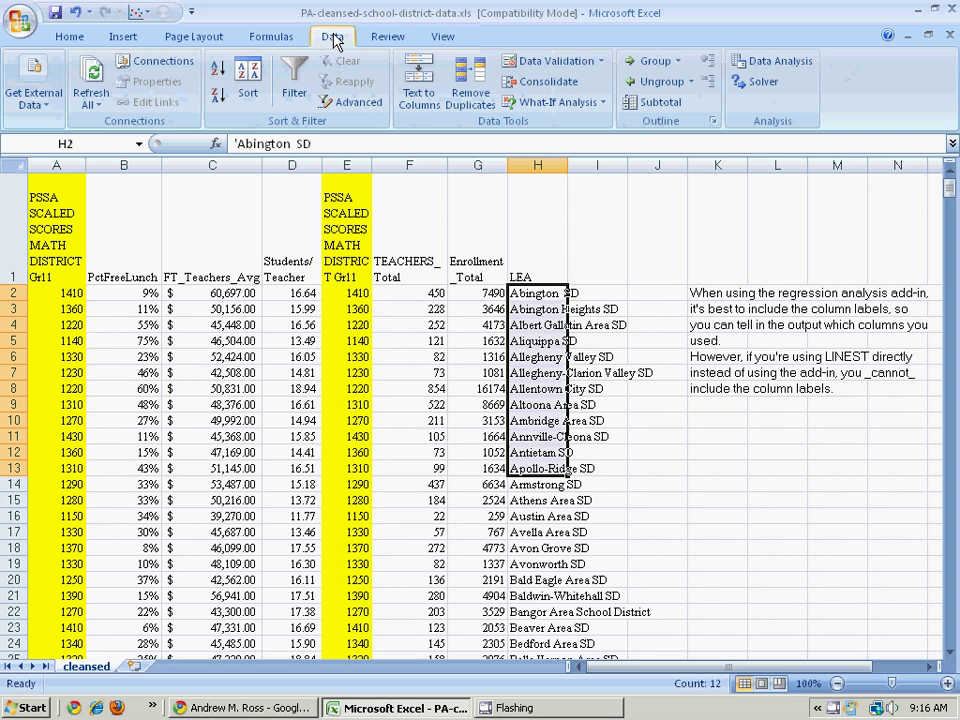
left_click(763, 62)
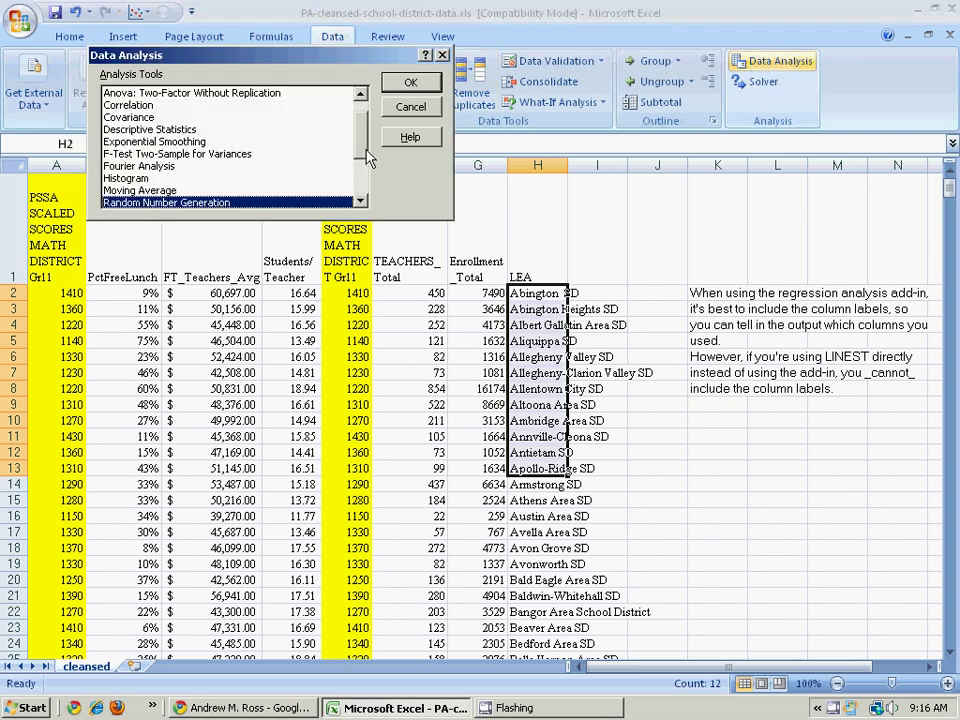
scroll(366, 152, "down", 1)
scroll(366, 152, "down", 3)
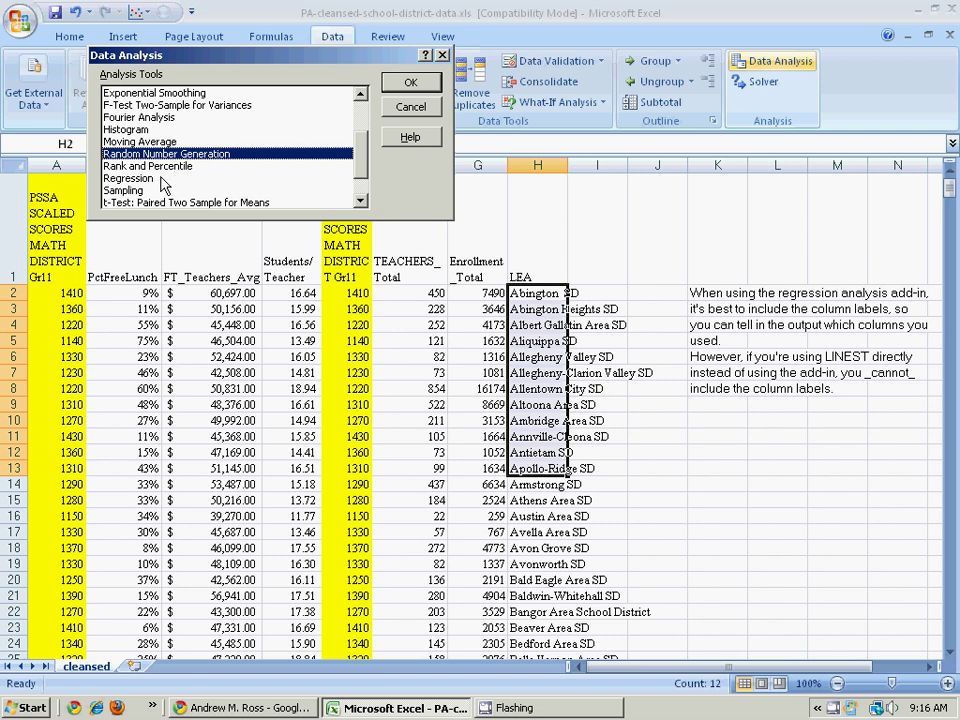
left_click(194, 177)
left_click(410, 82)
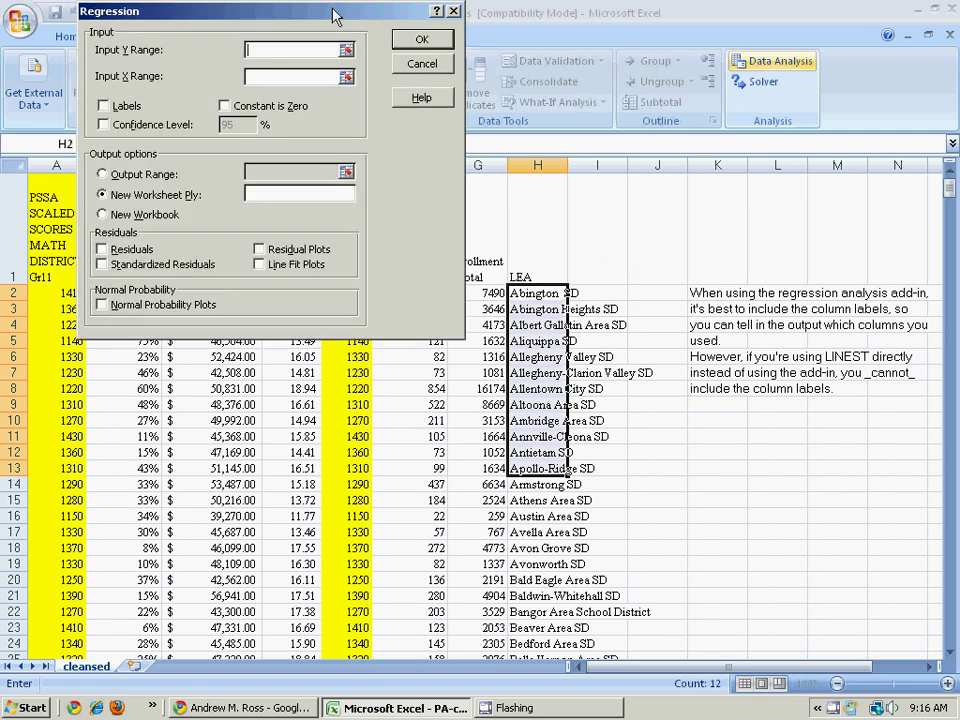
left_click_drag(332, 13, 776, 422)
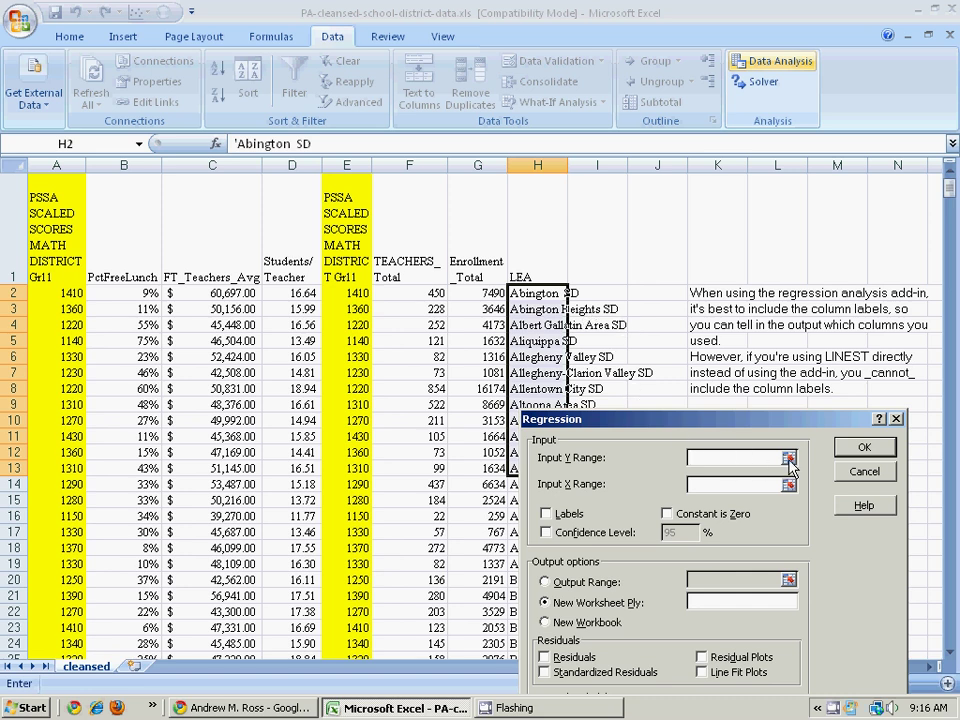
Set the regression's Y input range to the PSSA math scores in $E$1:$E$534, including the heading
left_click(789, 458)
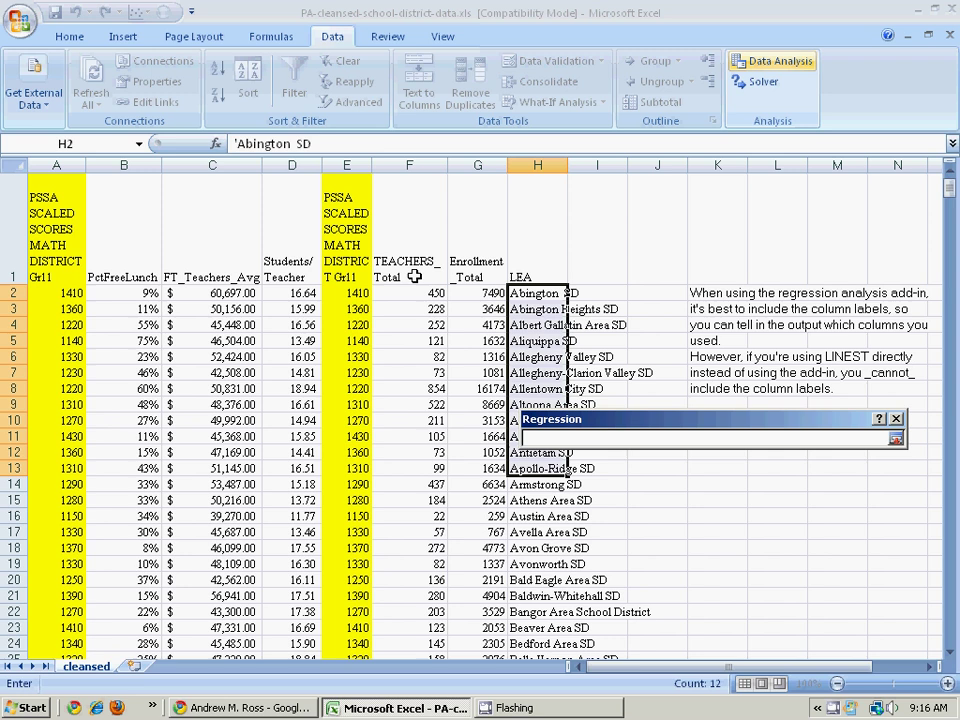
left_click(347, 251)
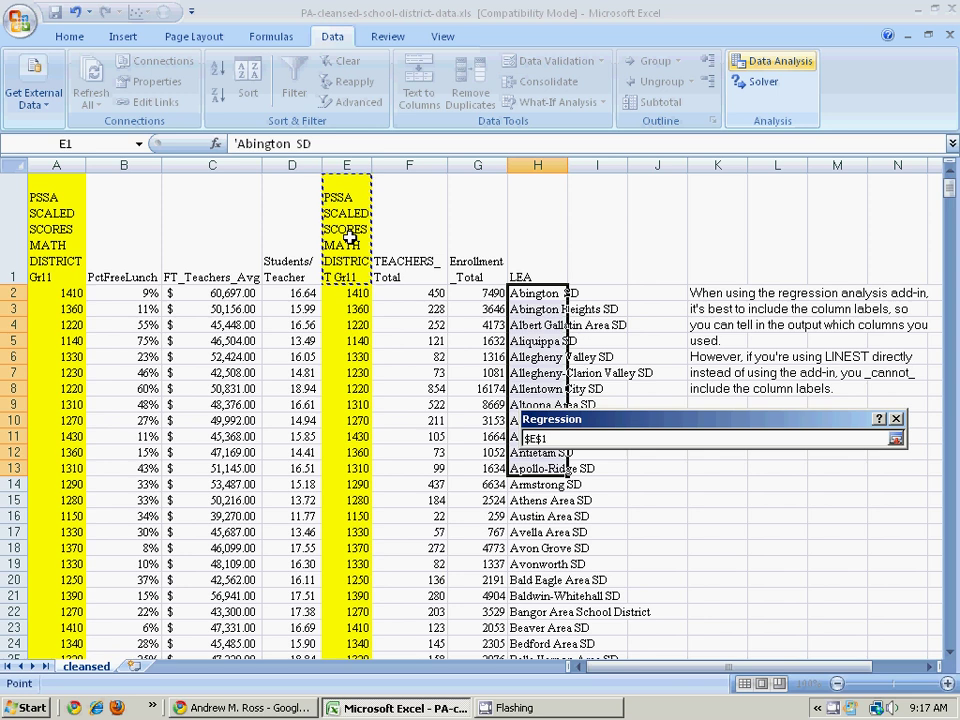
key("ctrl+shift+Down")
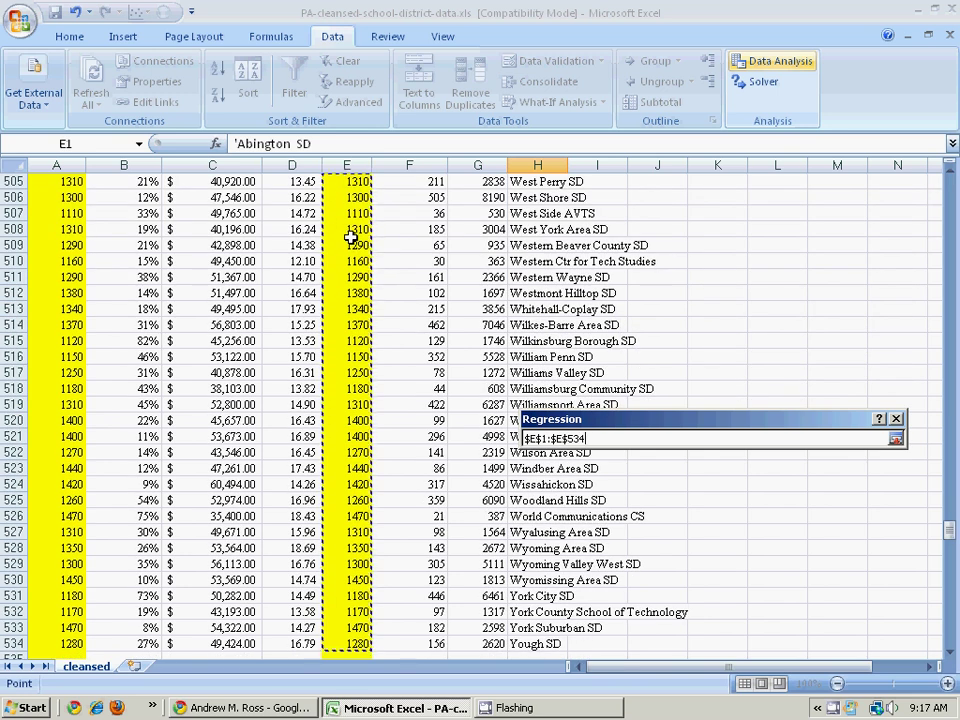
left_click(895, 439)
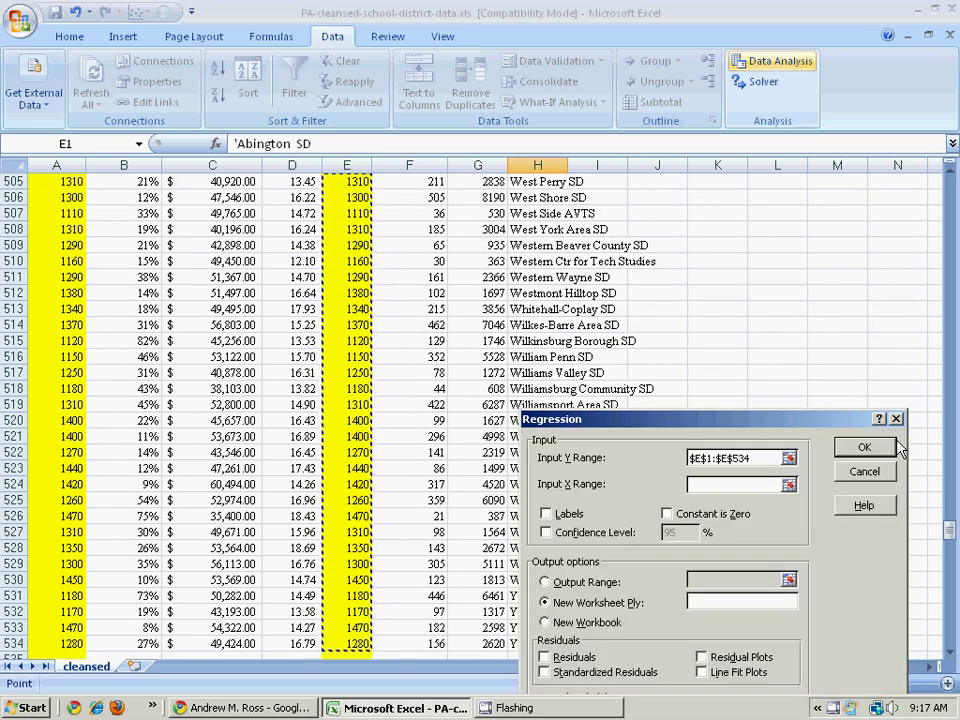
Set the regression's X input range to $B$1:$D$534, covering PctFreeLunch, FT_Teachers_Avg and Students/Teacher with their headings
left_click(790, 486)
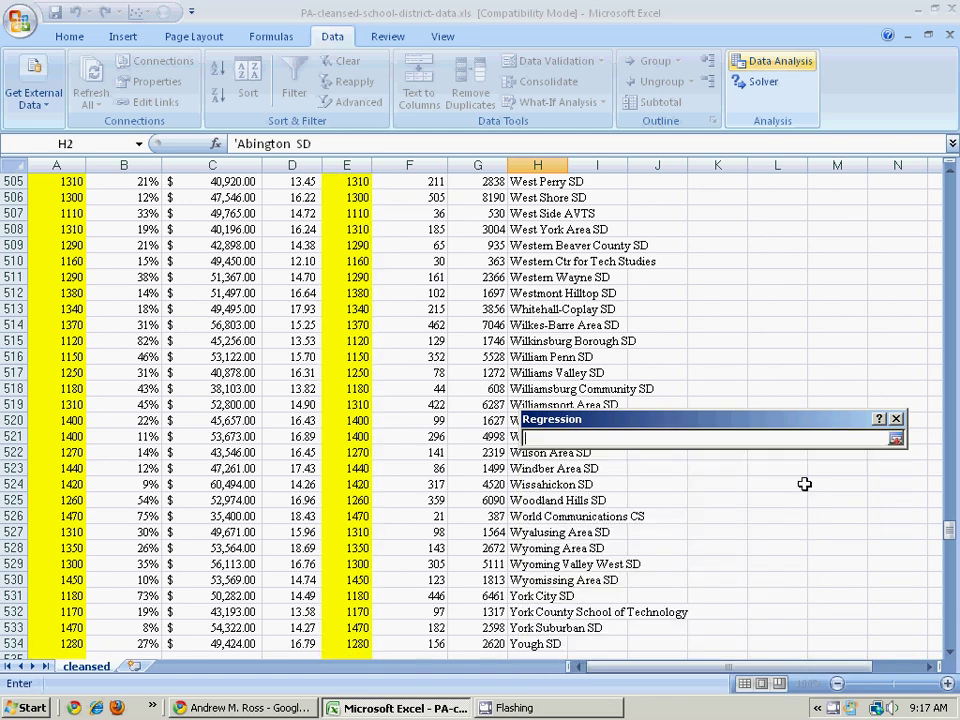
left_click_drag(953, 533, 952, 178)
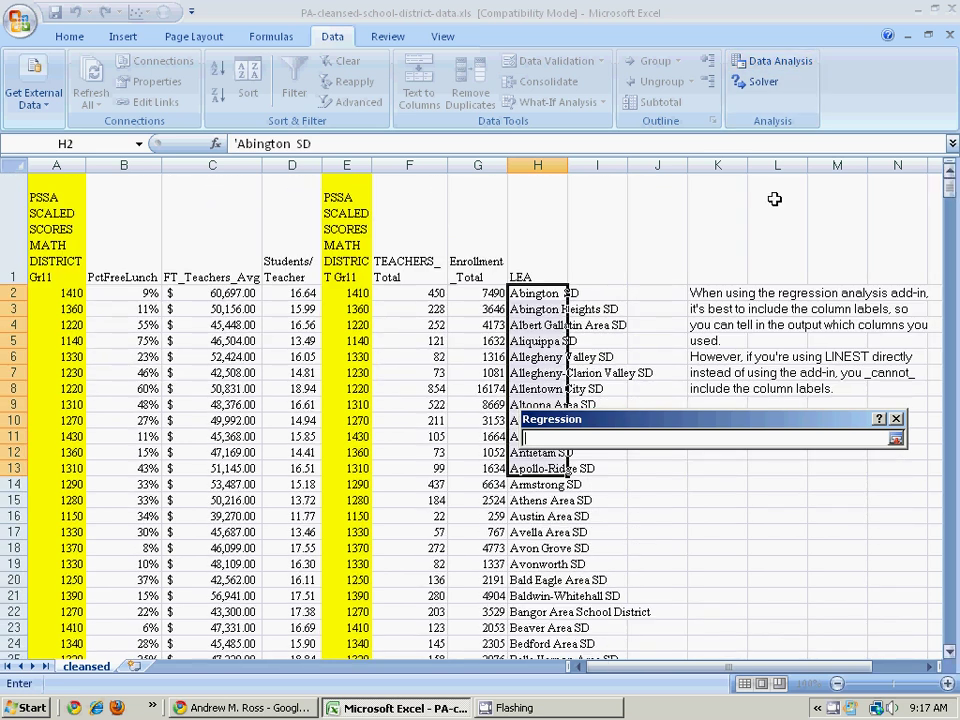
left_click(129, 260)
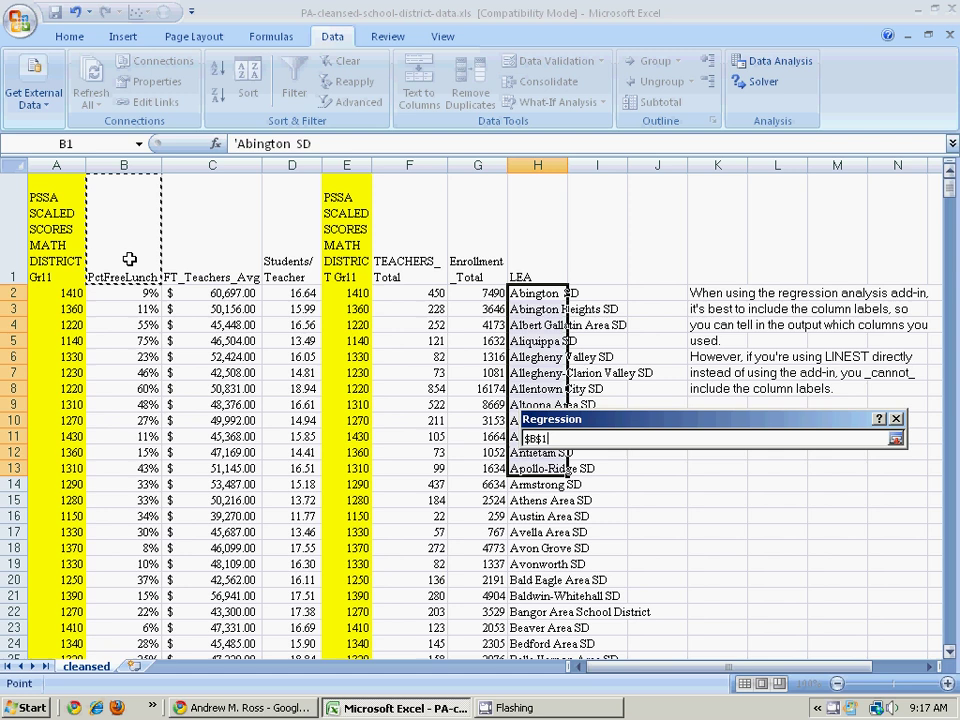
key("shift+Right")
key("shift+Right")
key("ctrl+shift+Down")
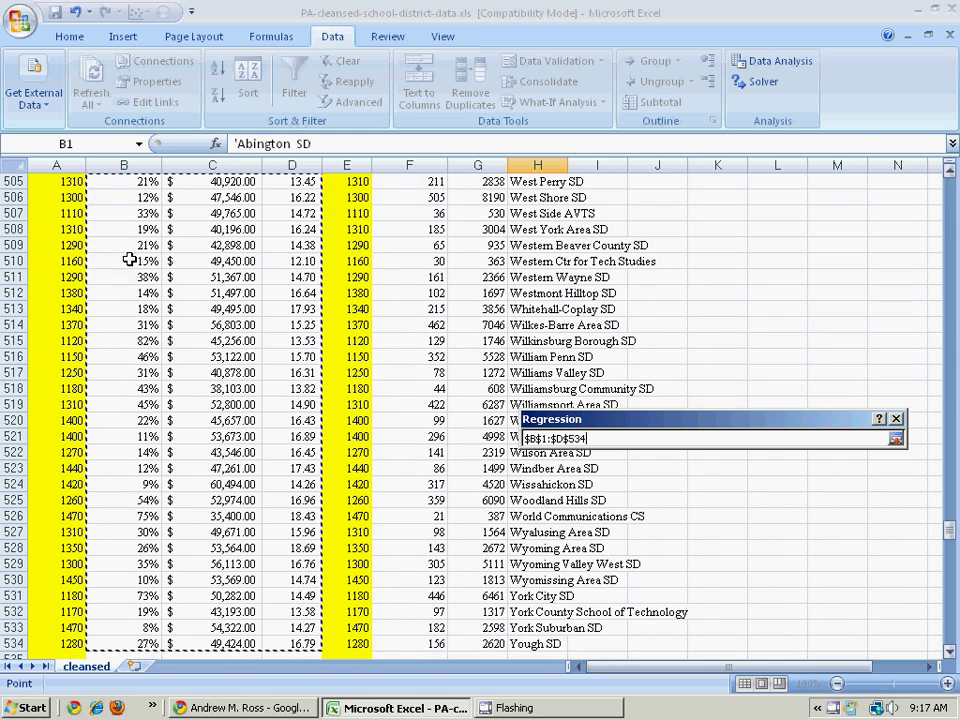
left_click(895, 440)
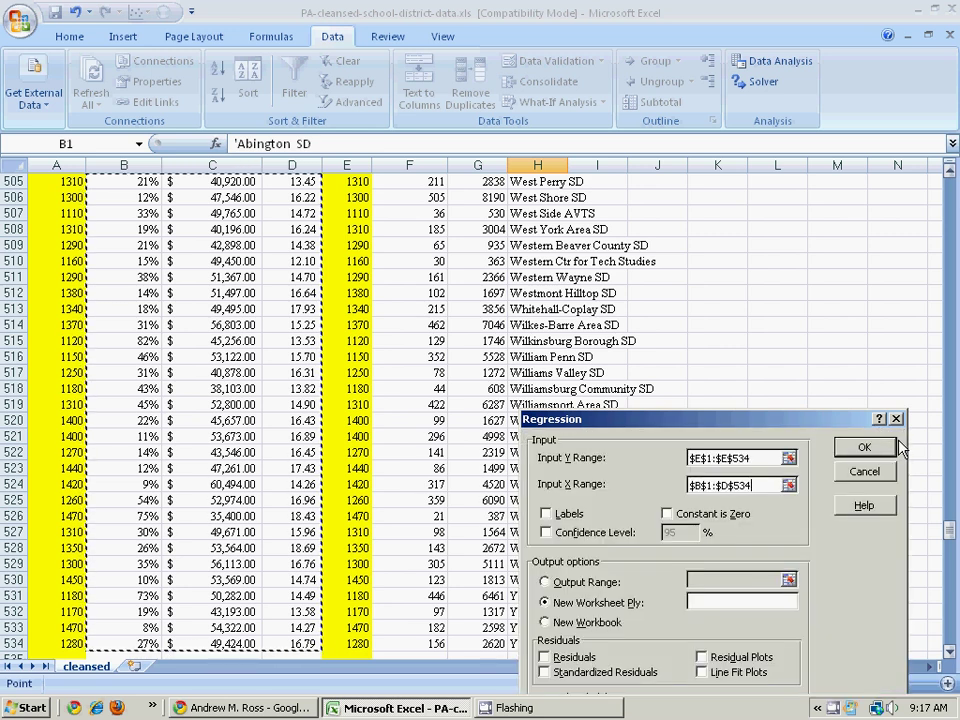
Mark the regression input ranges as including labels and enable the 95% confidence level
left_click(552, 514)
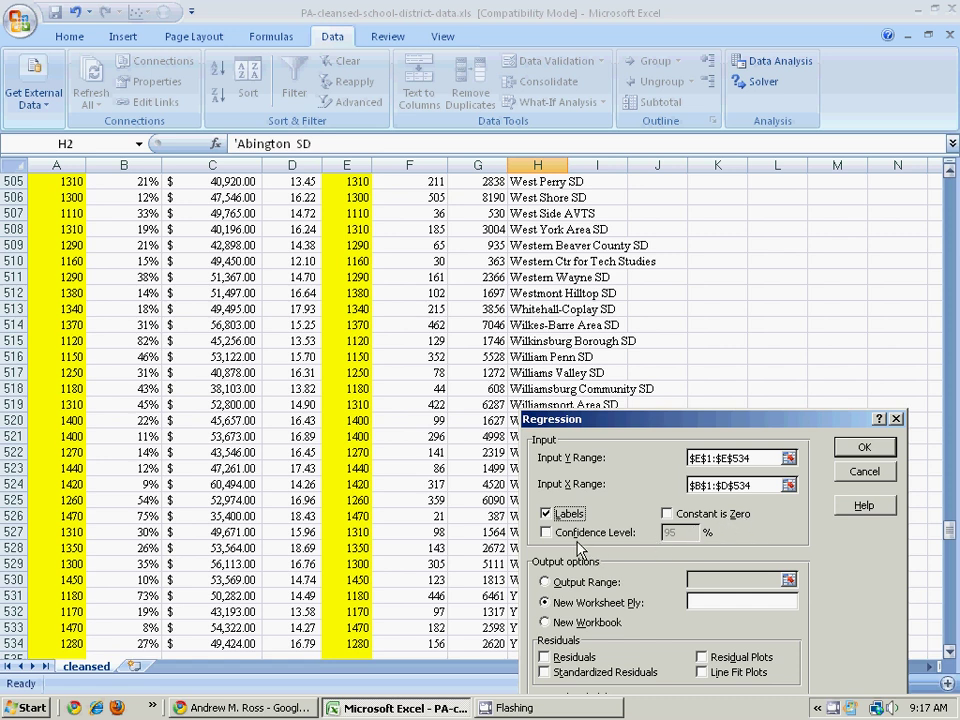
left_click(546, 532)
key("alt+y")
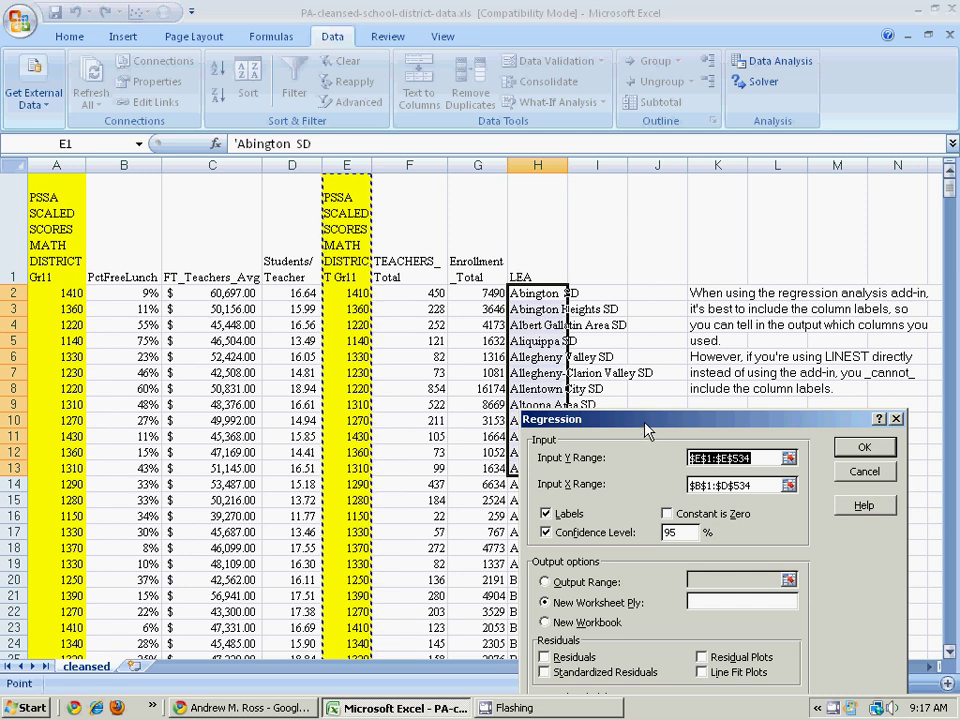
Include residuals, residual plots, line fit plots and normal probability plots, and run the regression to a new worksheet
left_click_drag(645, 419, 657, 231)
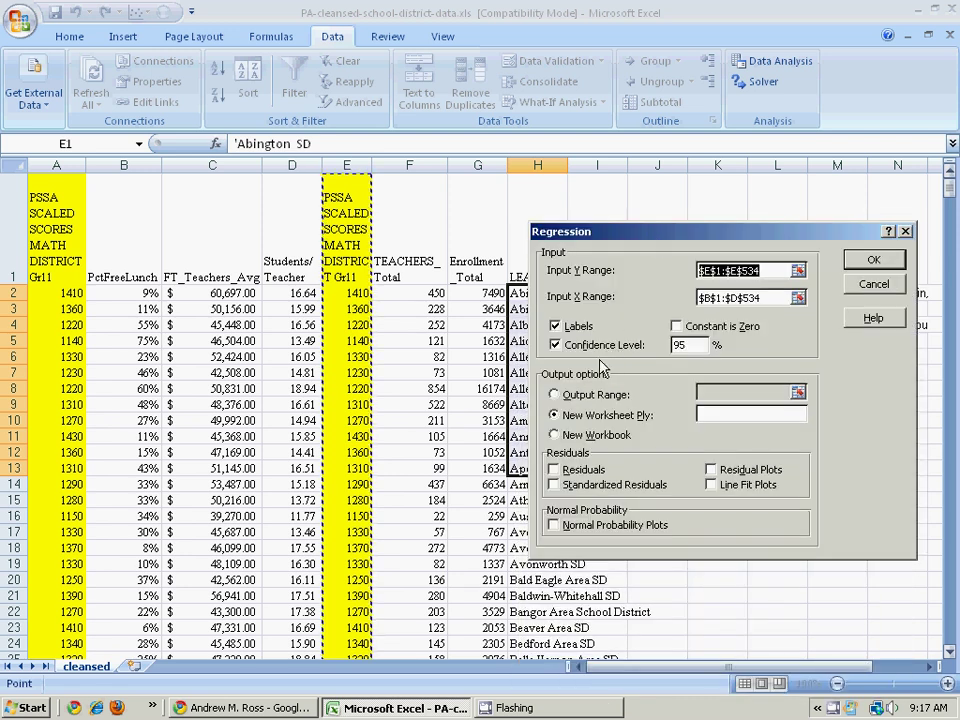
left_click(555, 470)
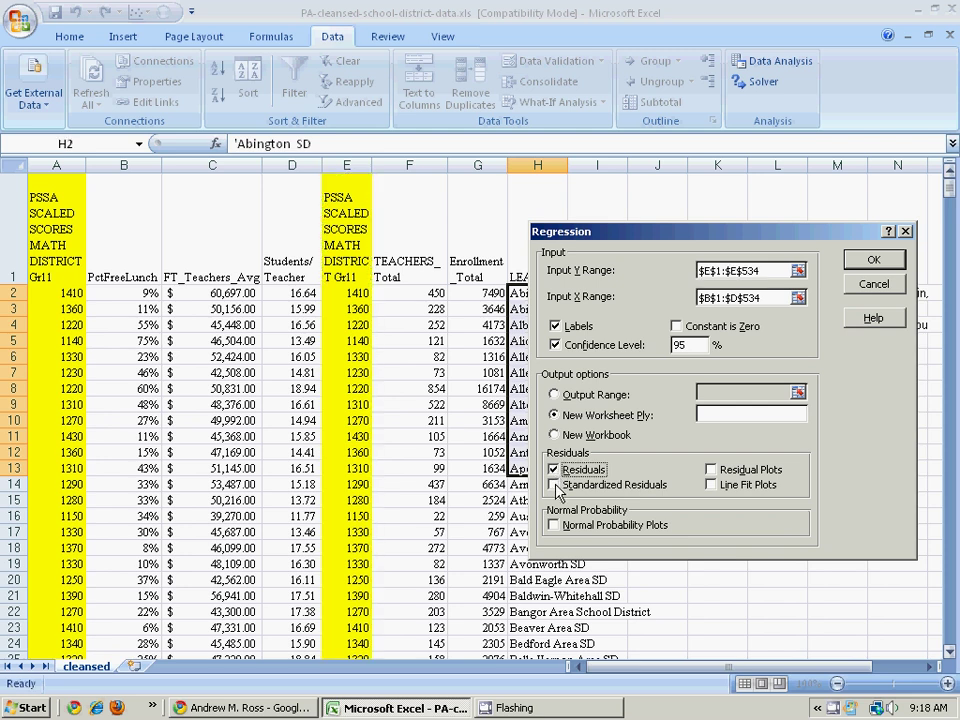
left_click(711, 469)
left_click(711, 485)
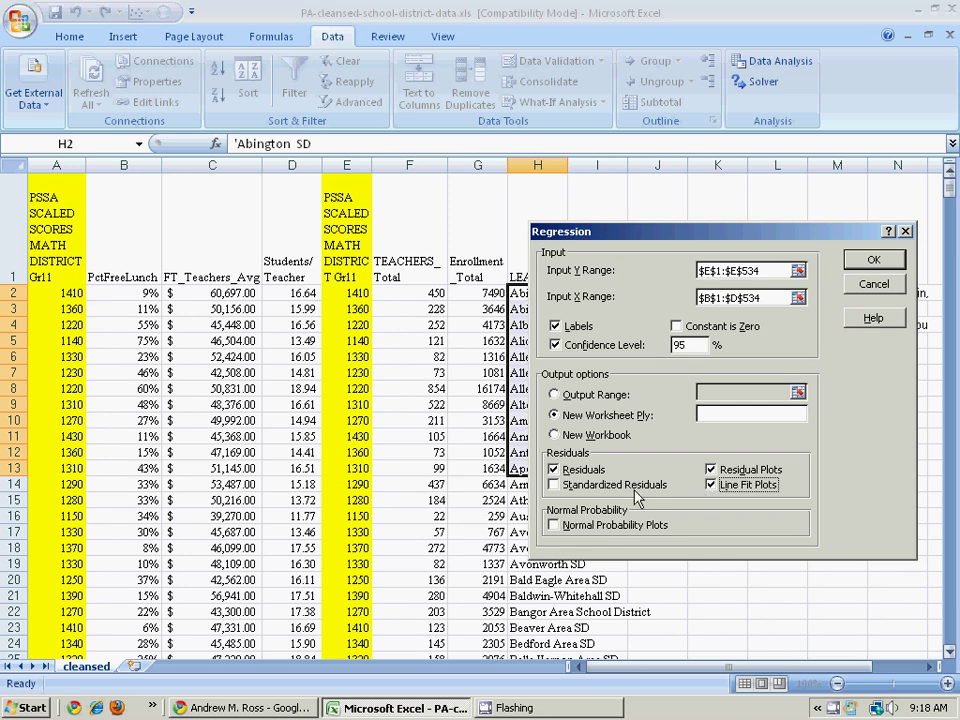
left_click(554, 526)
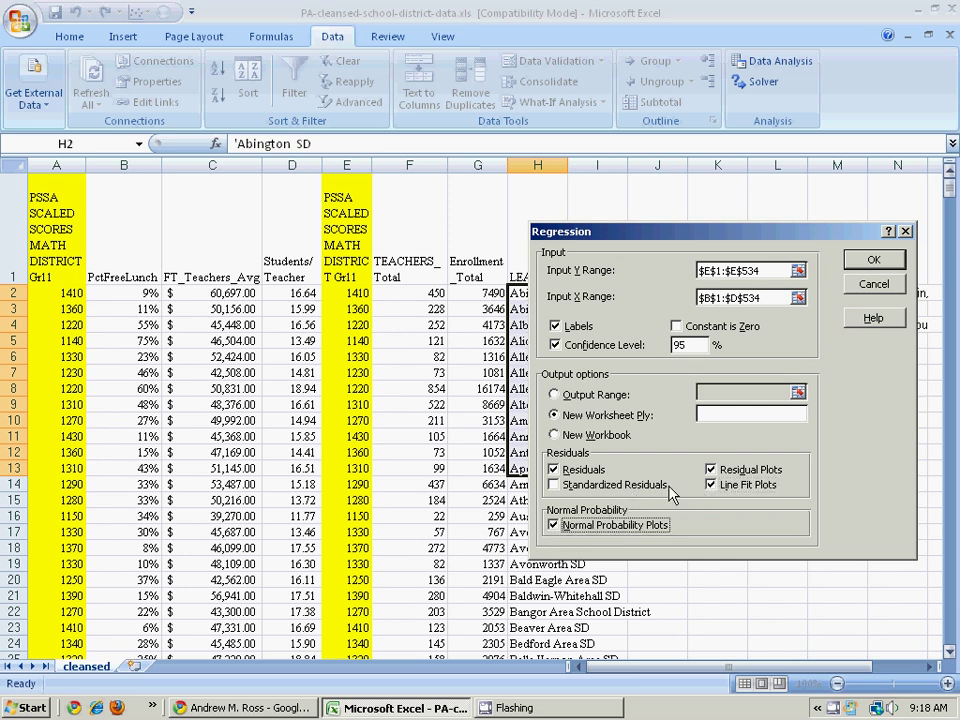
left_click(868, 262)
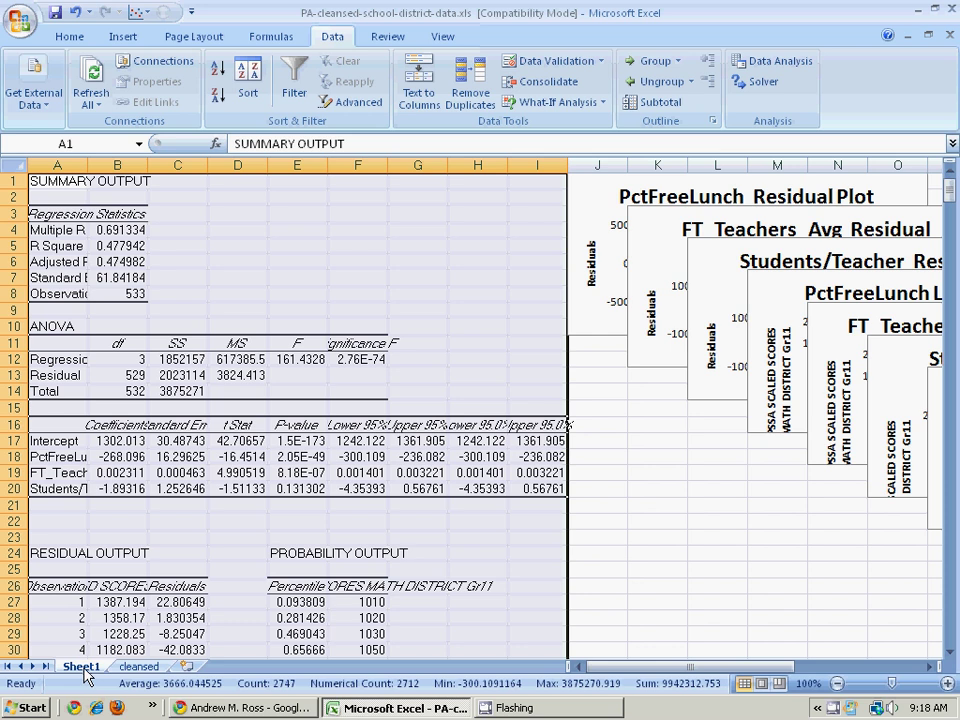
Widen column A of the regression output sheet to fit its full row labels
left_click(195, 251)
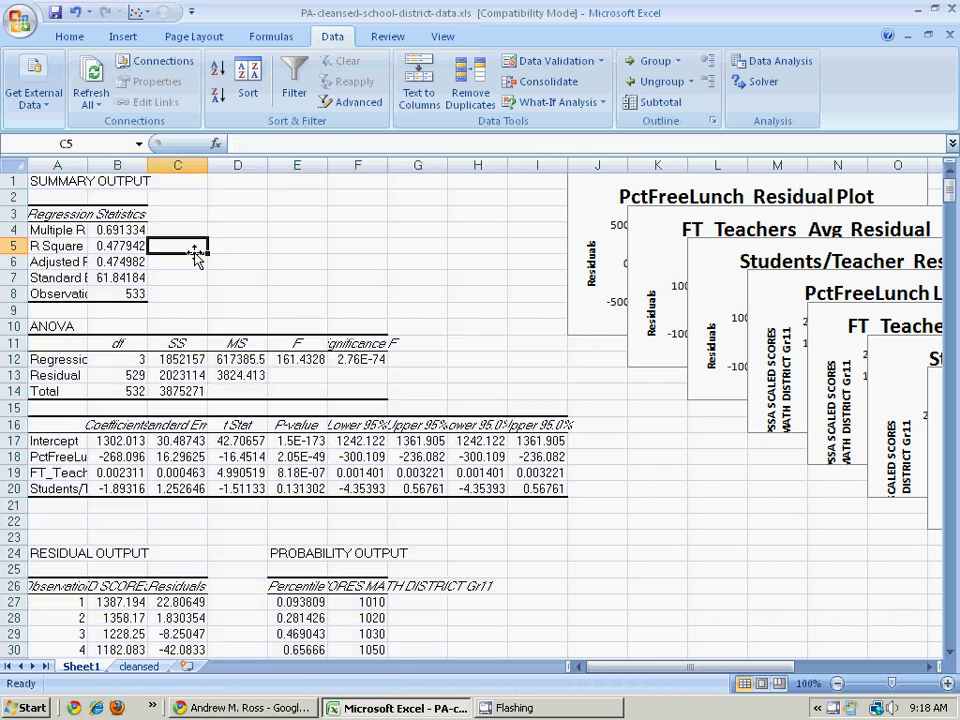
left_click_drag(88, 165, 149, 167)
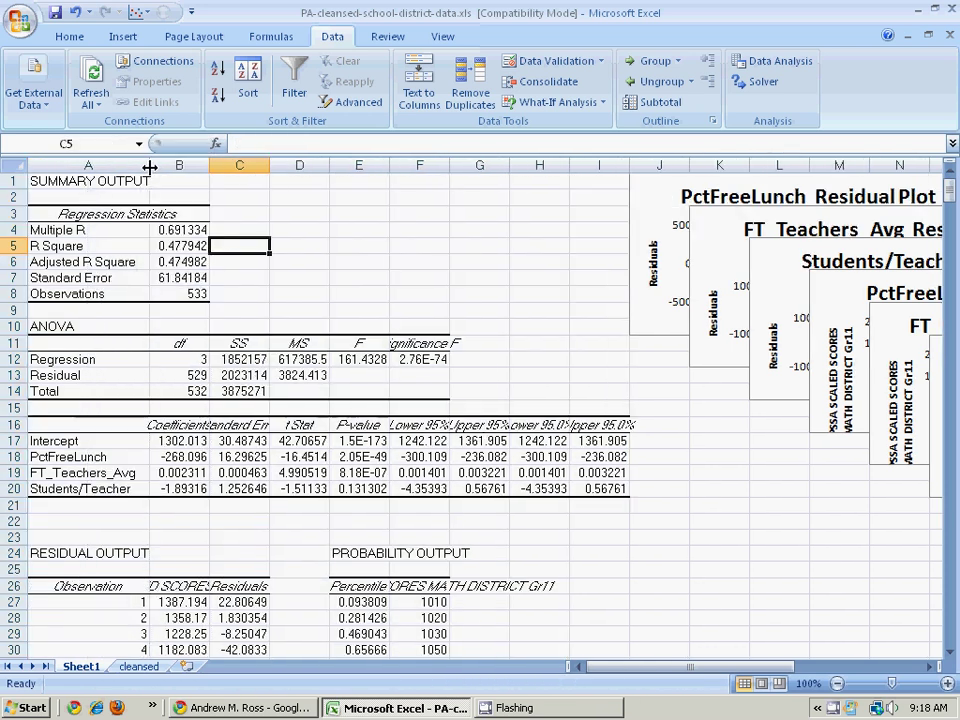
Review the regression statistics, comparing R Square with Adjusted R Square and checking the number of observations
left_click(193, 246)
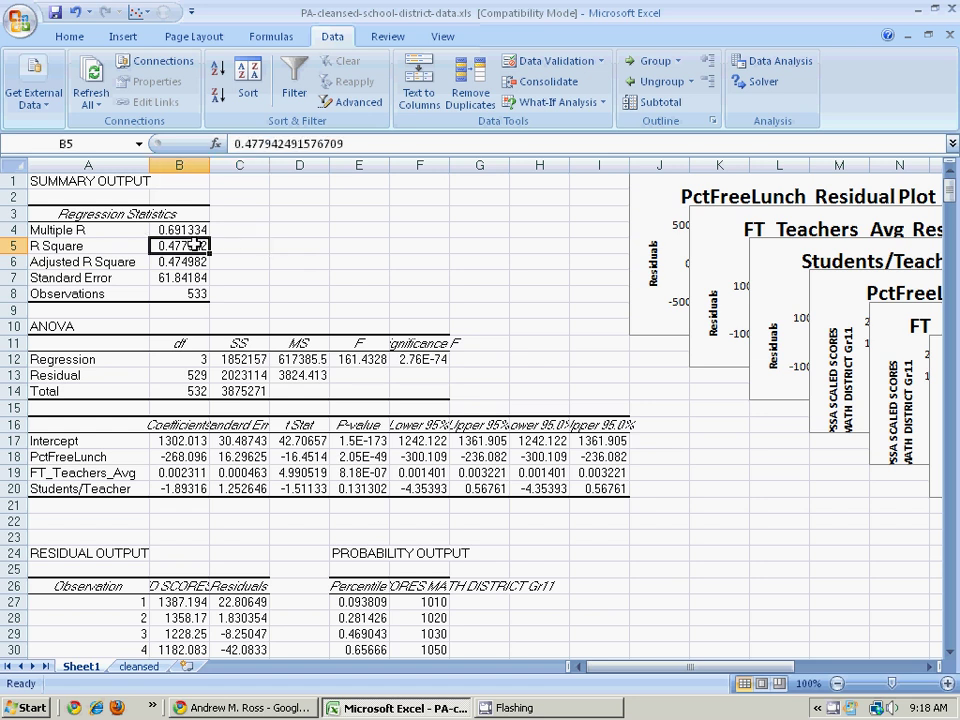
left_click(182, 262)
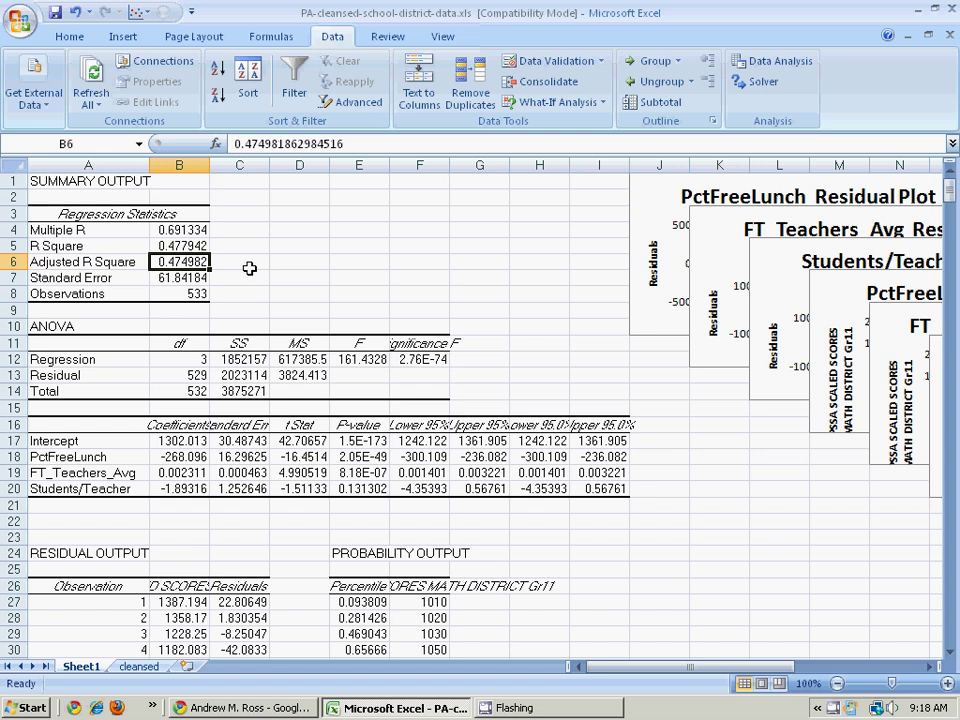
left_click(195, 245)
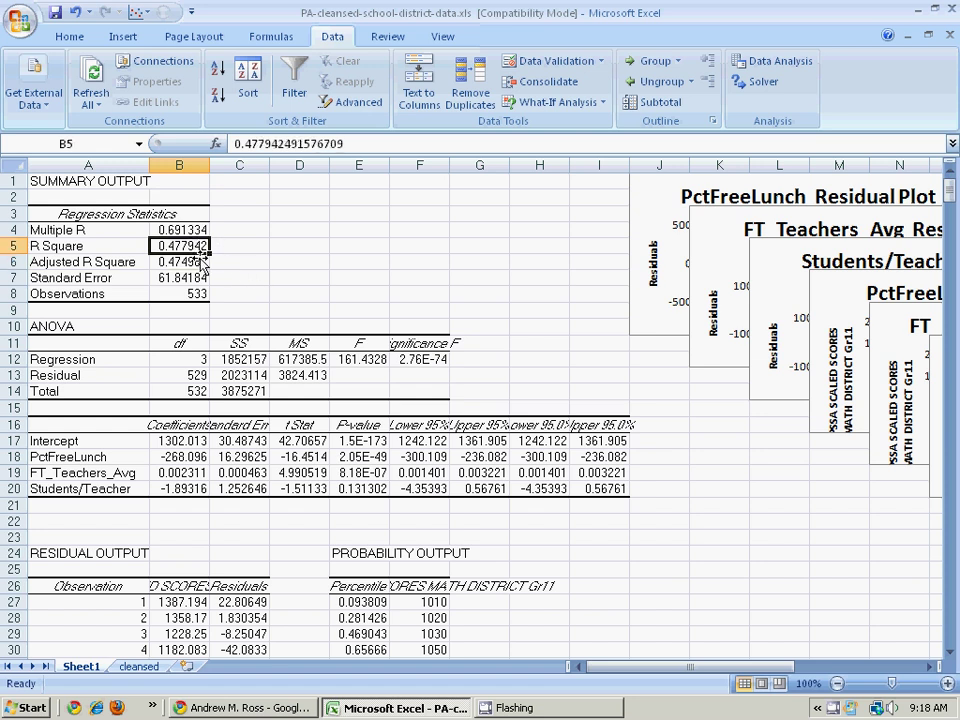
left_click(185, 264)
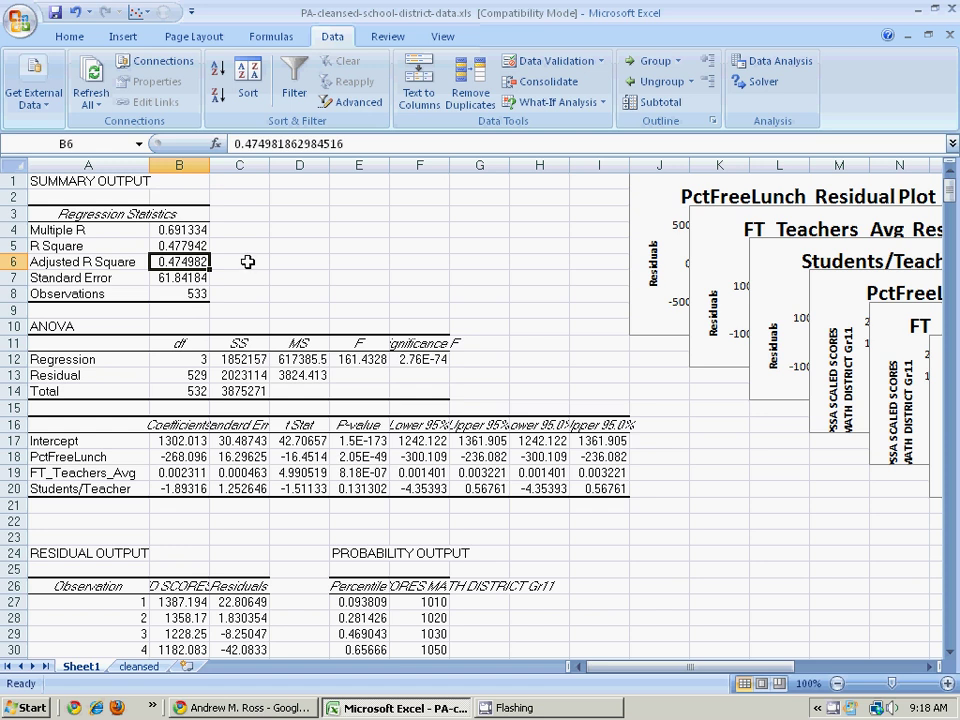
left_click(195, 293)
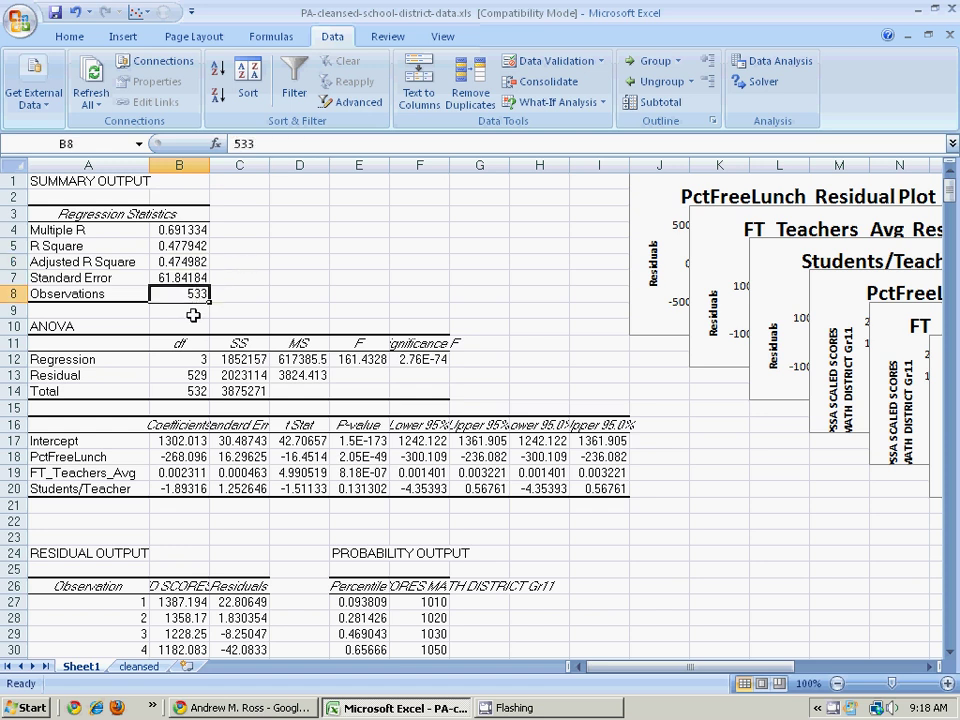
Examine the coefficients of the intercept, PctFreeLunch, FT_Teachers_Avg and Students/Teacher along with their p-values, especially the one for Students/Teacher
left_click(187, 441)
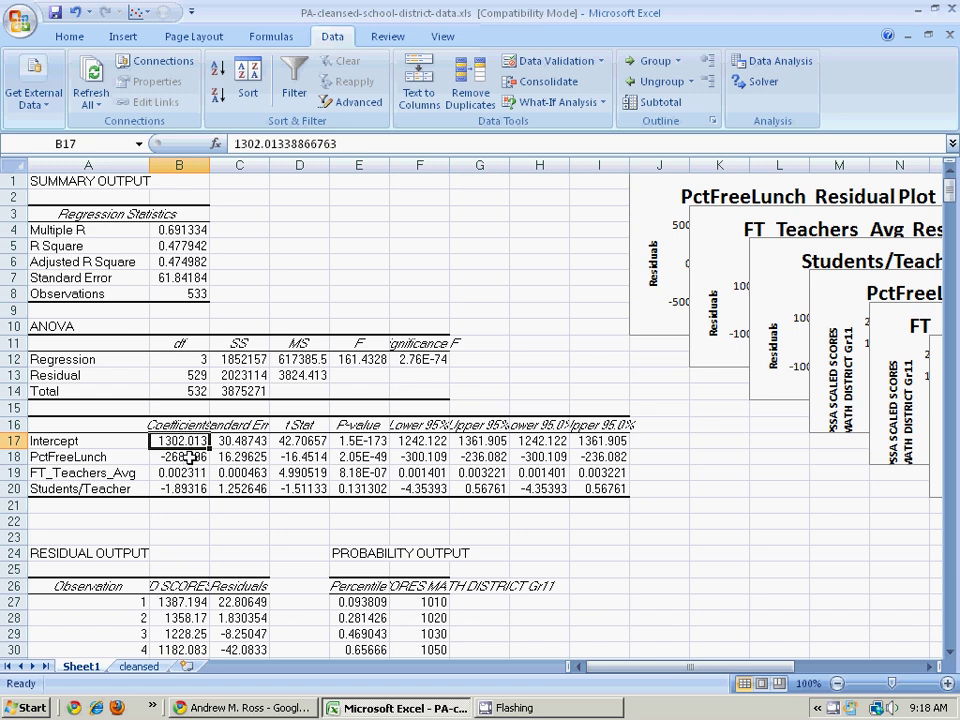
left_click(190, 457)
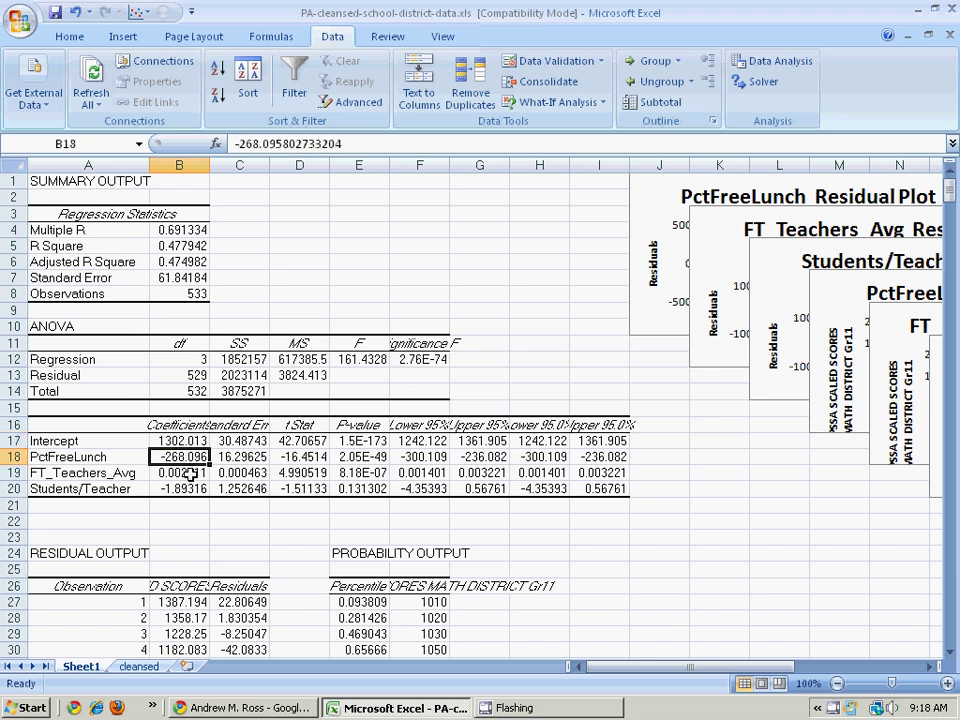
left_click(190, 473)
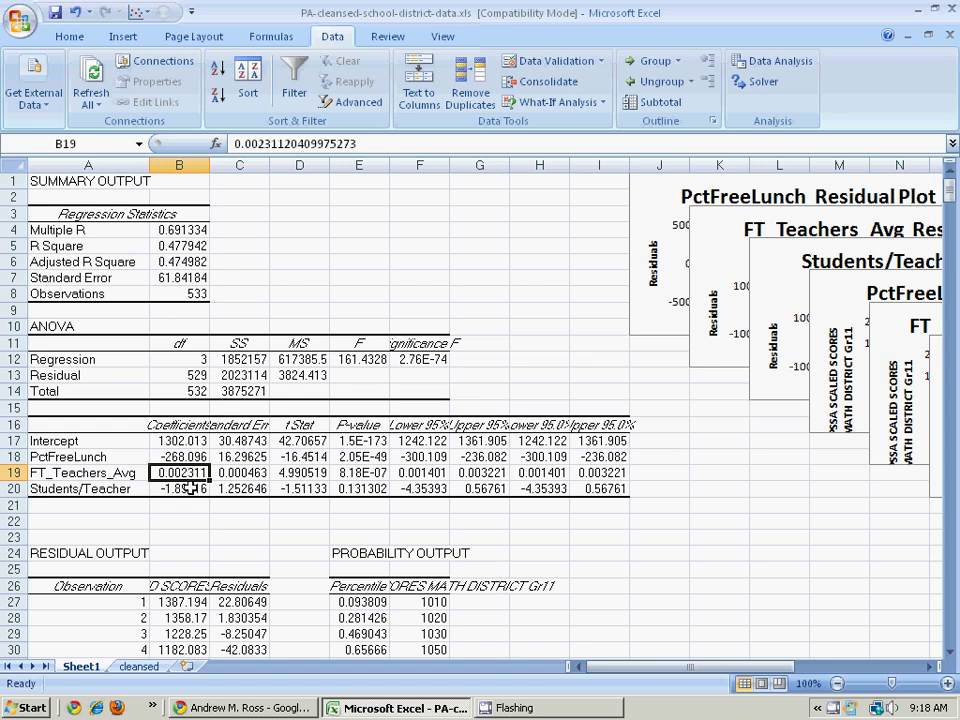
left_click(190, 489)
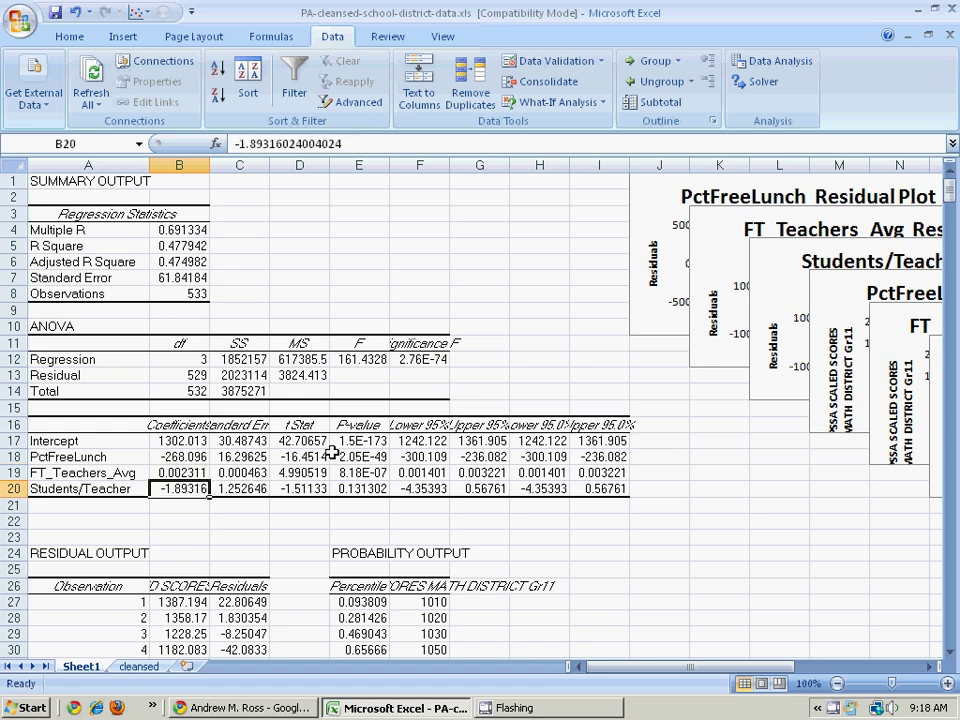
left_click_drag(358, 441, 356, 486)
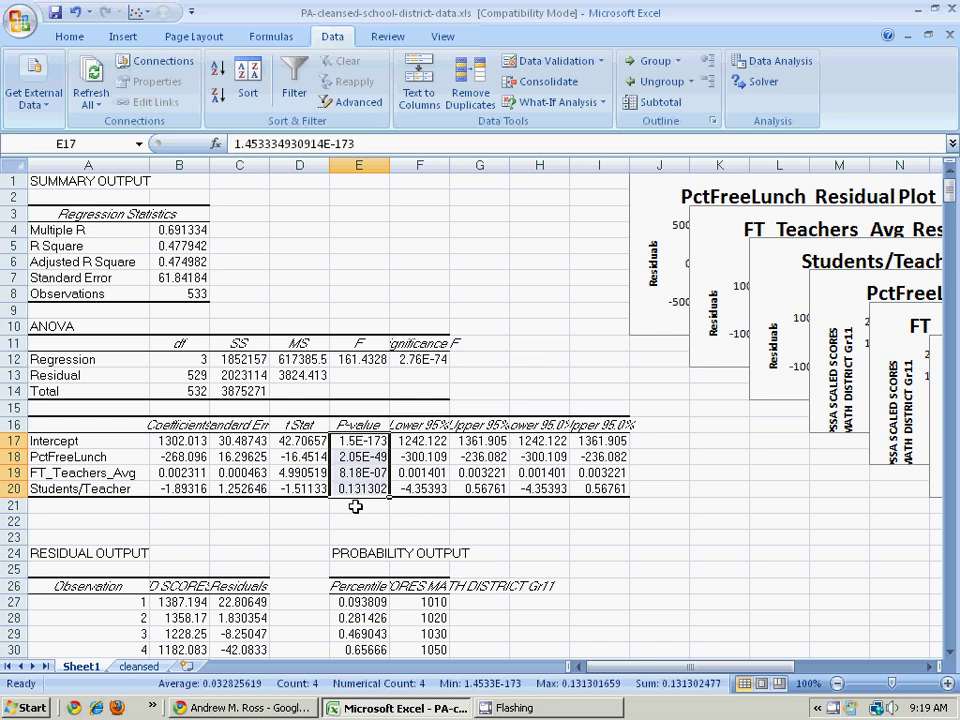
left_click(356, 488)
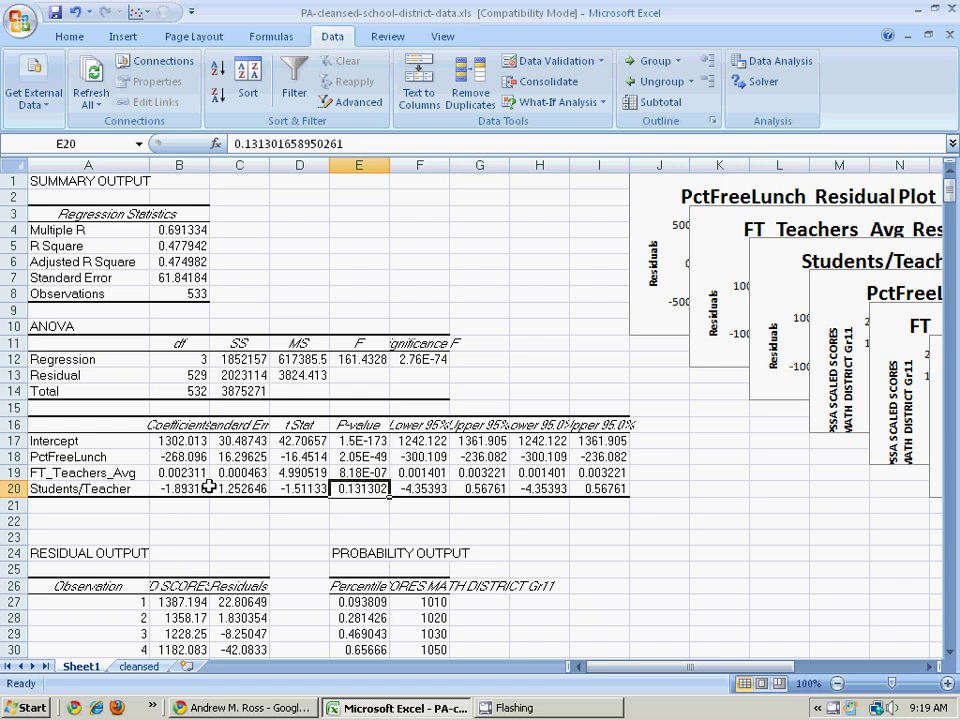
Widen column B to fit the full predicted-score heading in the residual output, and inspect the first observation's predicted value and residual
scroll(229, 470, "down", 2)
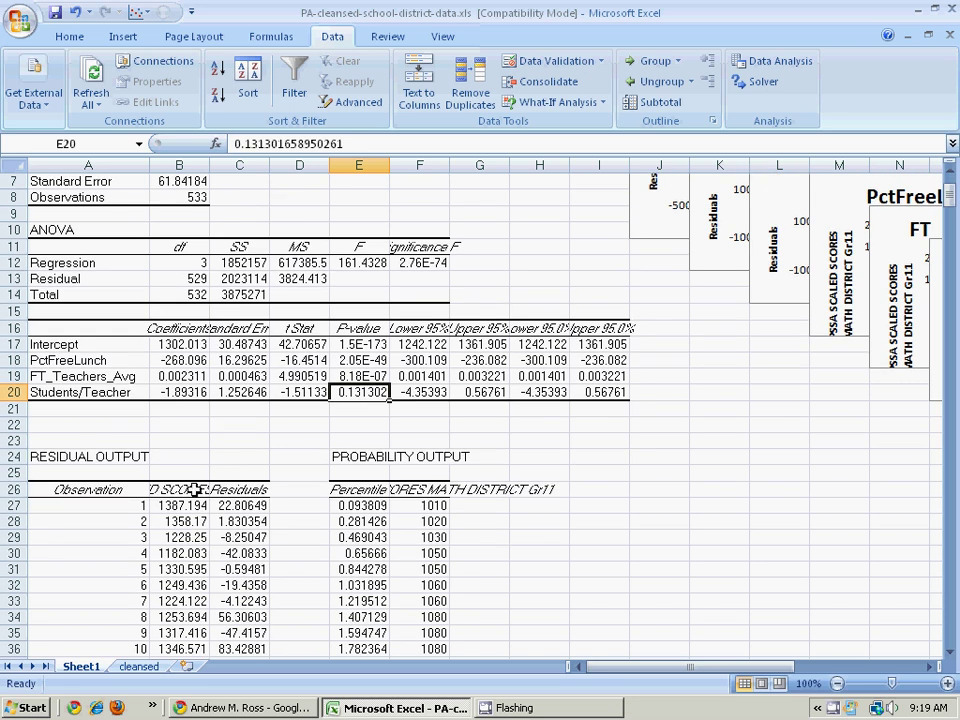
left_click_drag(204, 166, 505, 171)
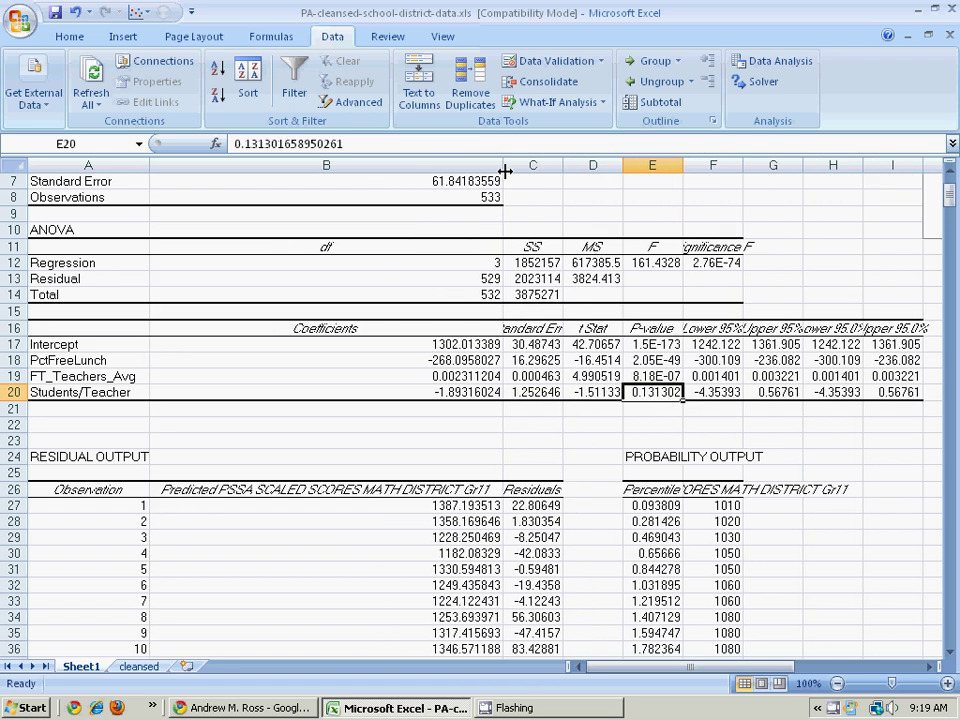
left_click(448, 506)
left_click(515, 505)
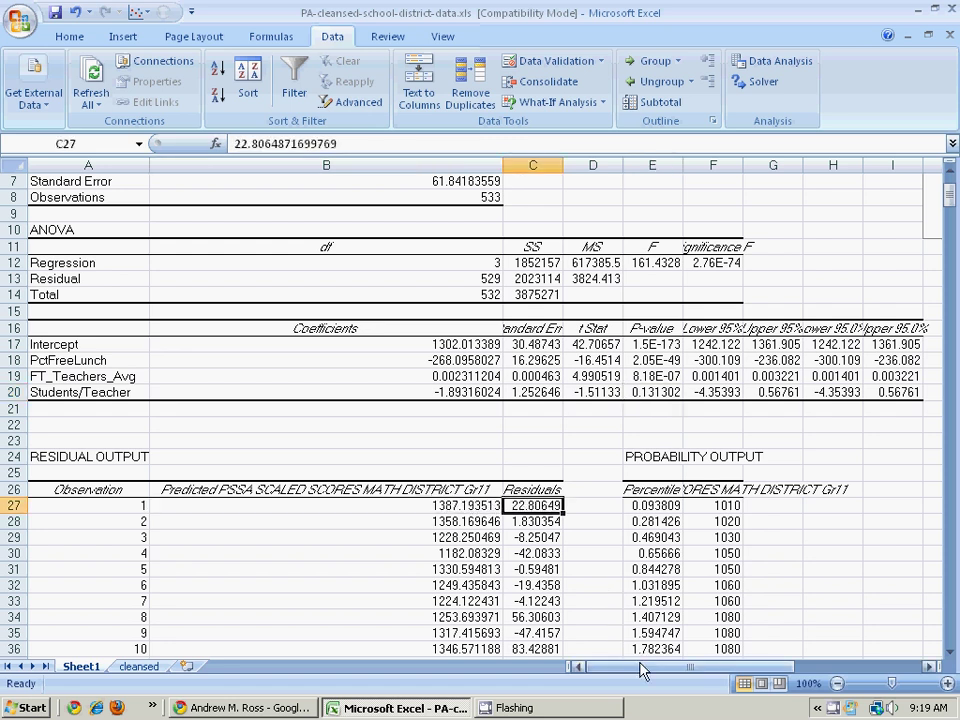
Create a markers-only scatter chart of the residuals against the predicted math scores for all observations, using B27:C559
left_click(458, 506)
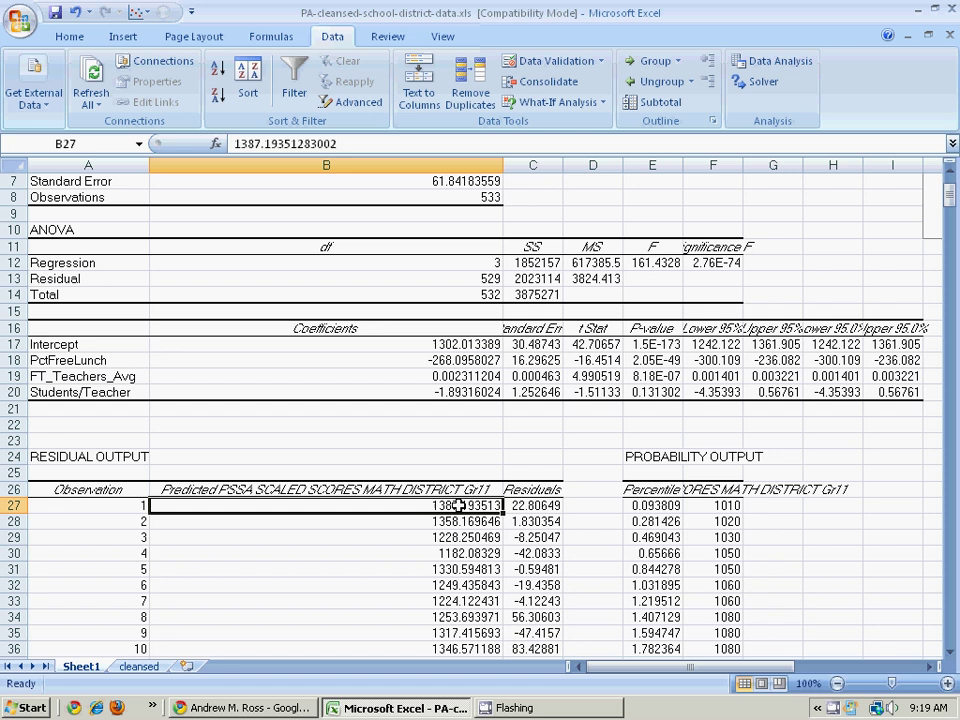
key("shift+Right")
key("ctrl+shift+Down")
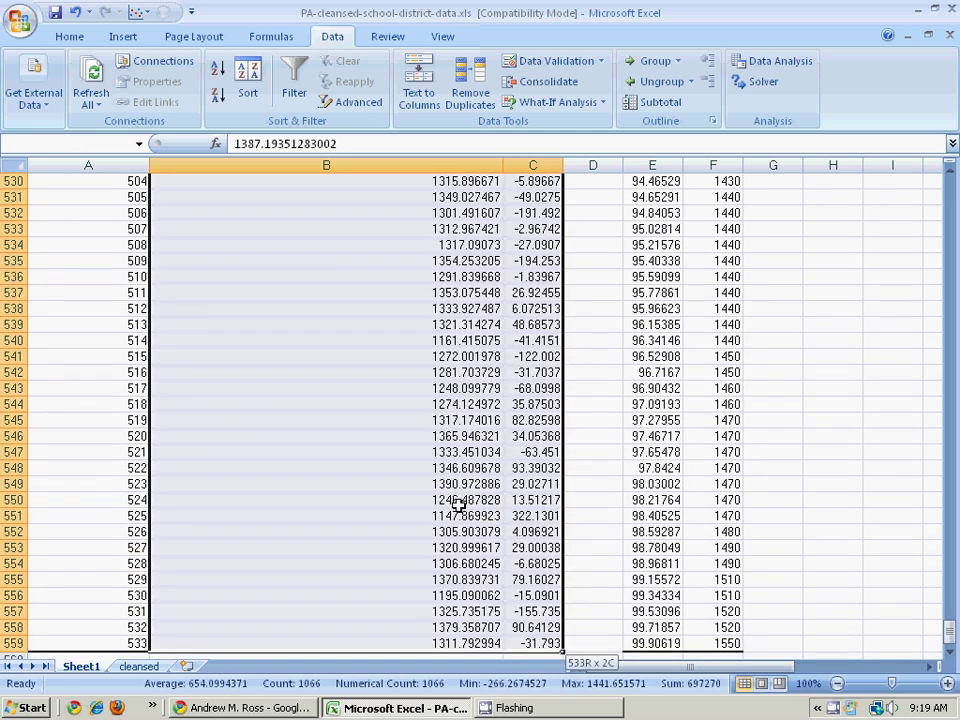
left_click(128, 37)
left_click(505, 85)
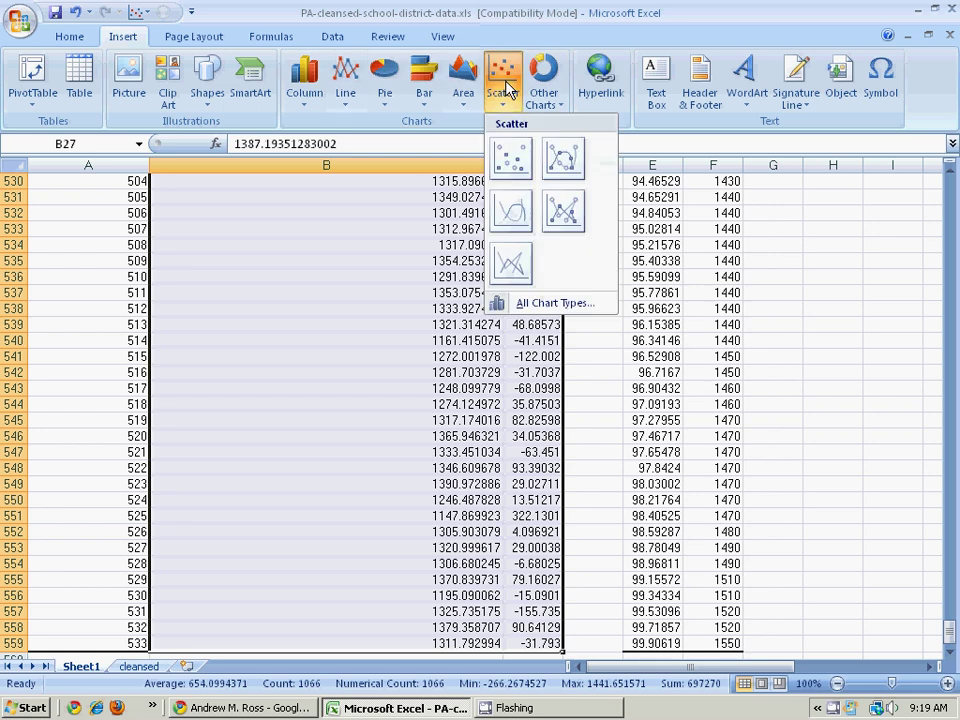
left_click(510, 156)
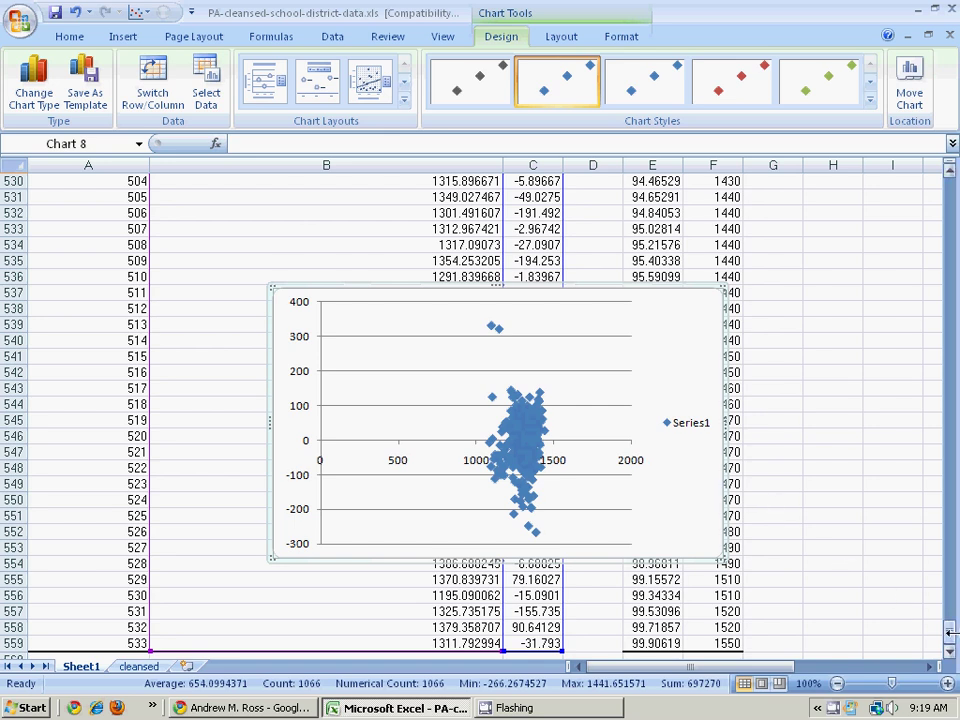
Move the Normal Probability Plot down off the Students/Teacher line fit plot, and select the FT_Teachers_Avg line fit plot
left_click_drag(952, 622, 953, 175)
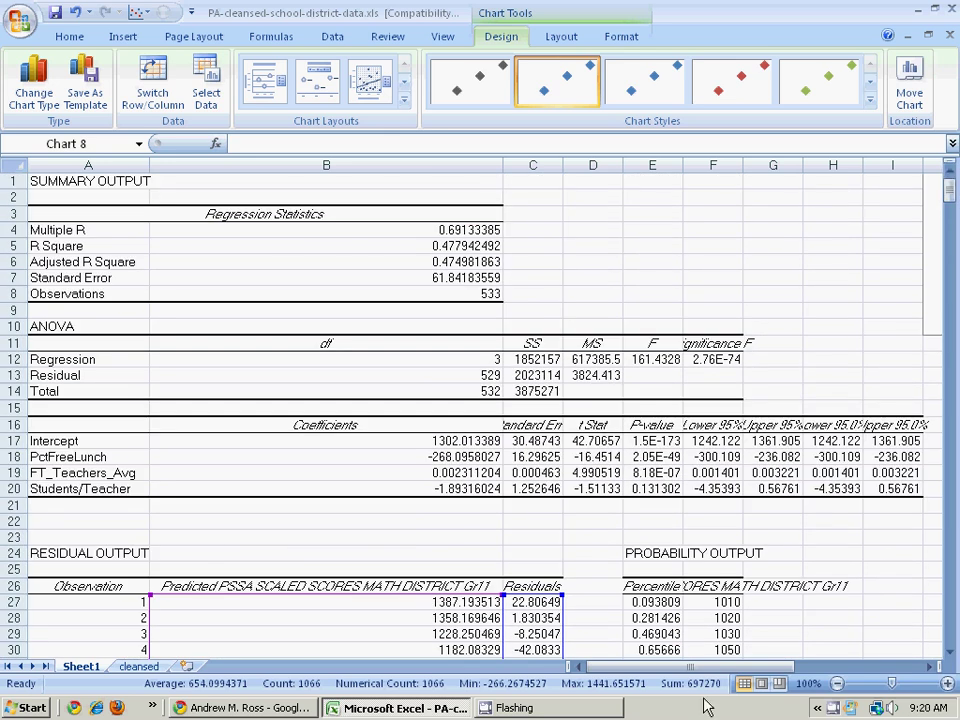
left_click_drag(754, 667, 866, 677)
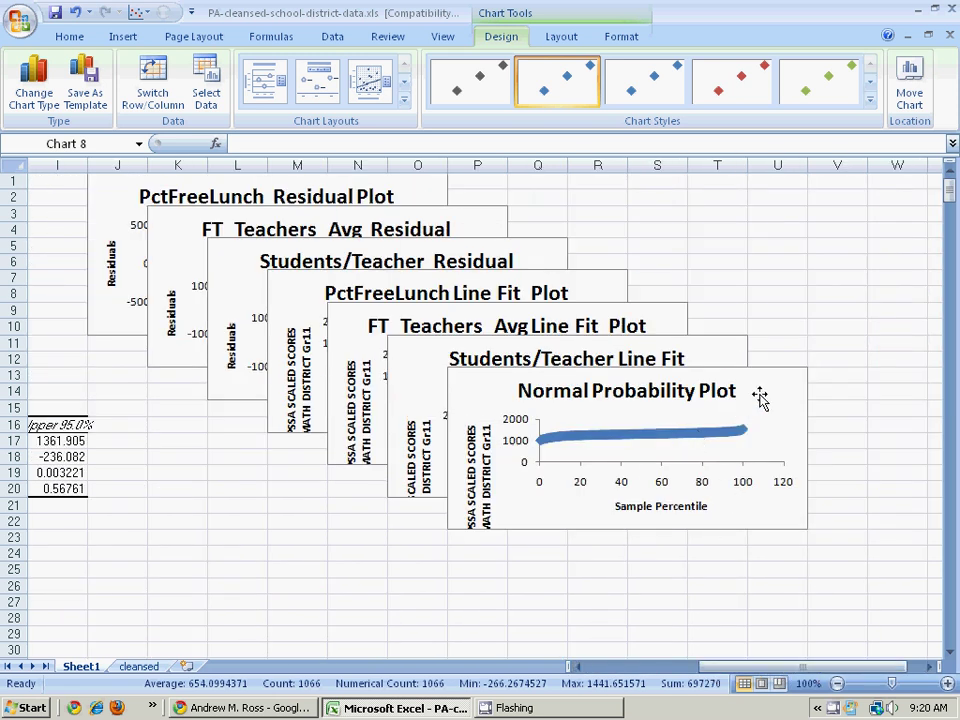
left_click_drag(772, 405, 861, 507)
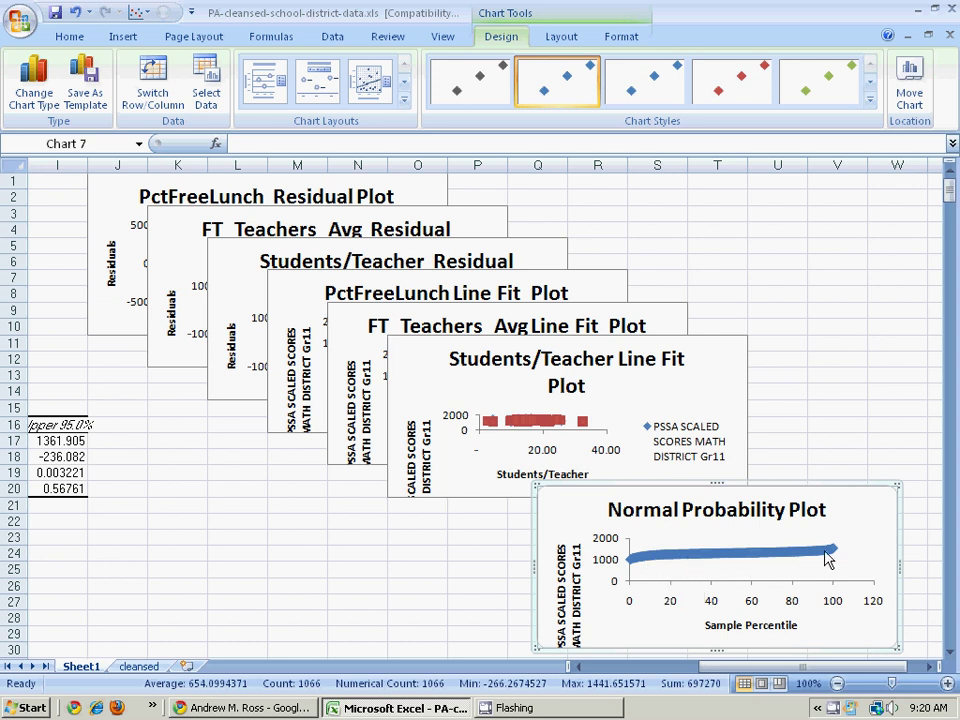
mouse_move(827, 558)
left_click(655, 326)
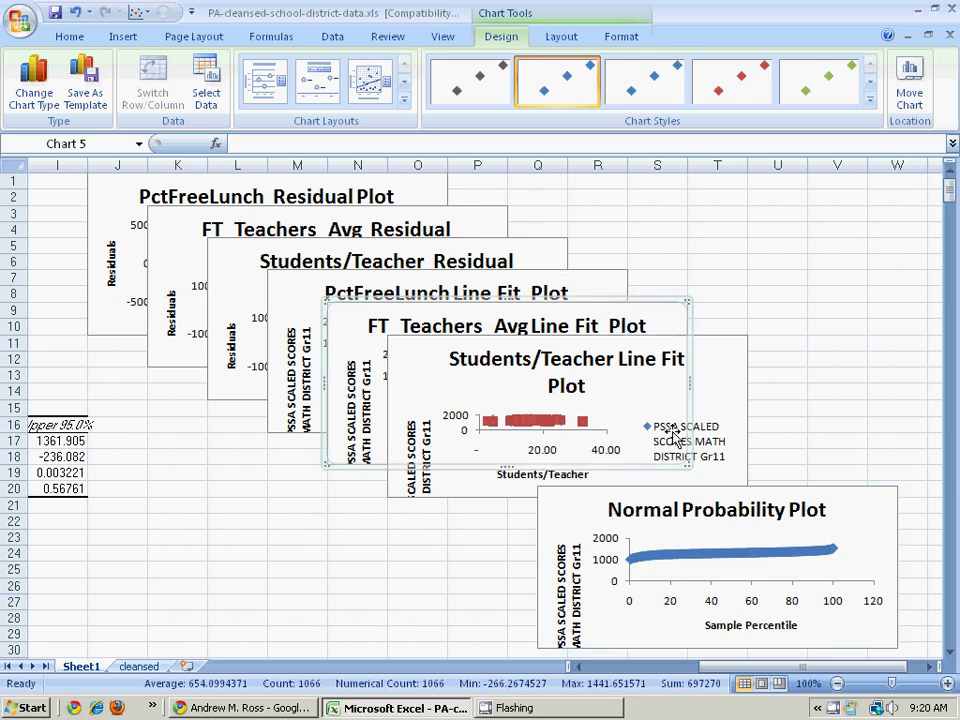
right_click(837, 709)
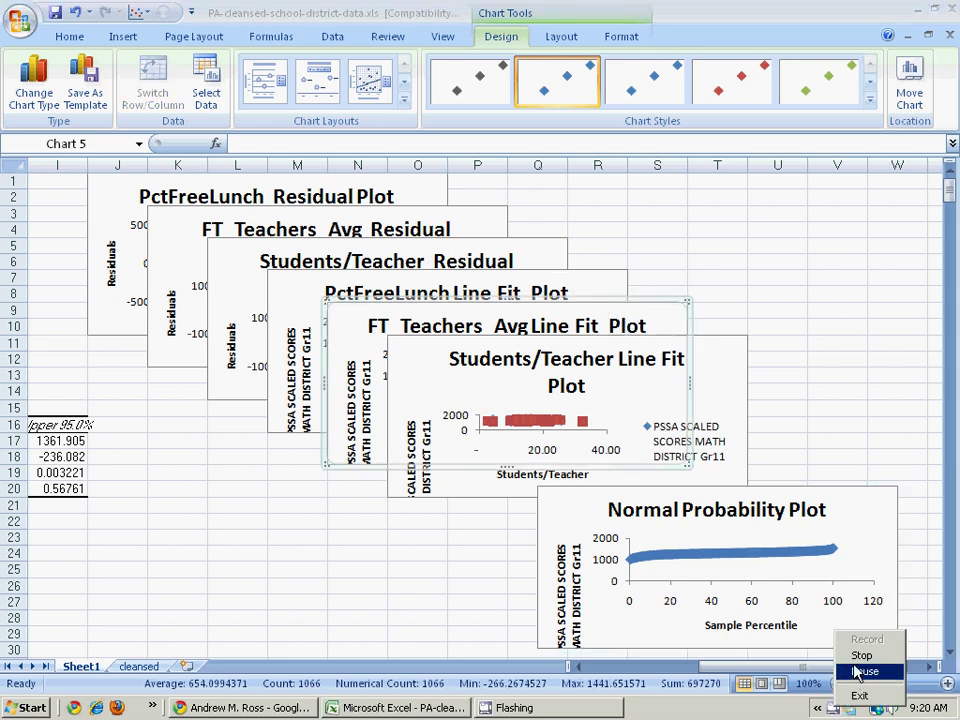